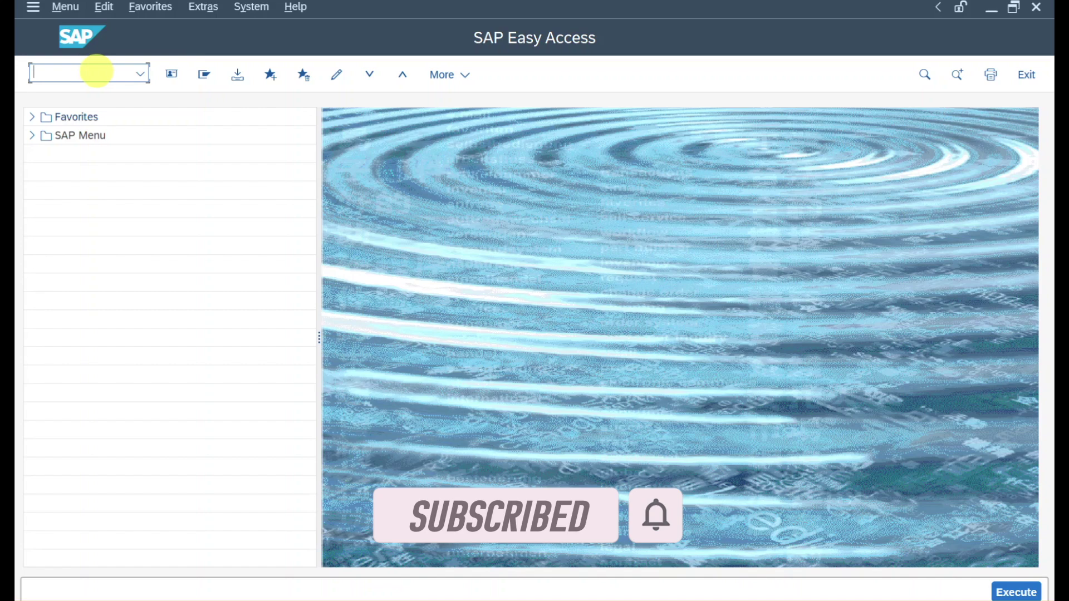
Run transaction bp and start a new organization in grouping BP02, role 000000 Business Partner (Gen.).
{"action": "type", "text": "bp"}
{"action": "key", "text": "Return"}
{"action": "left_click", "coordinate": [318, 81]}
{"action": "left_click", "coordinate": [644, 125]}
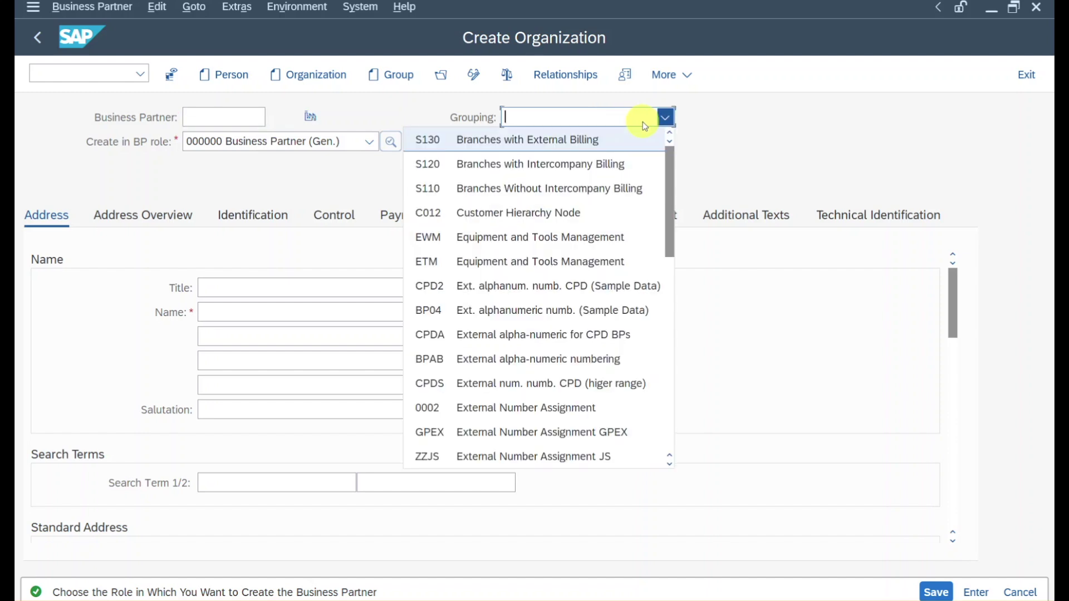
{"action": "scroll", "coordinate": [535, 290], "scroll_direction": "down", "scroll_amount": 3}
{"action": "left_click", "coordinate": [432, 284]}
{"action": "scroll", "coordinate": [415, 312], "scroll_direction": "up", "scroll_amount": 5}
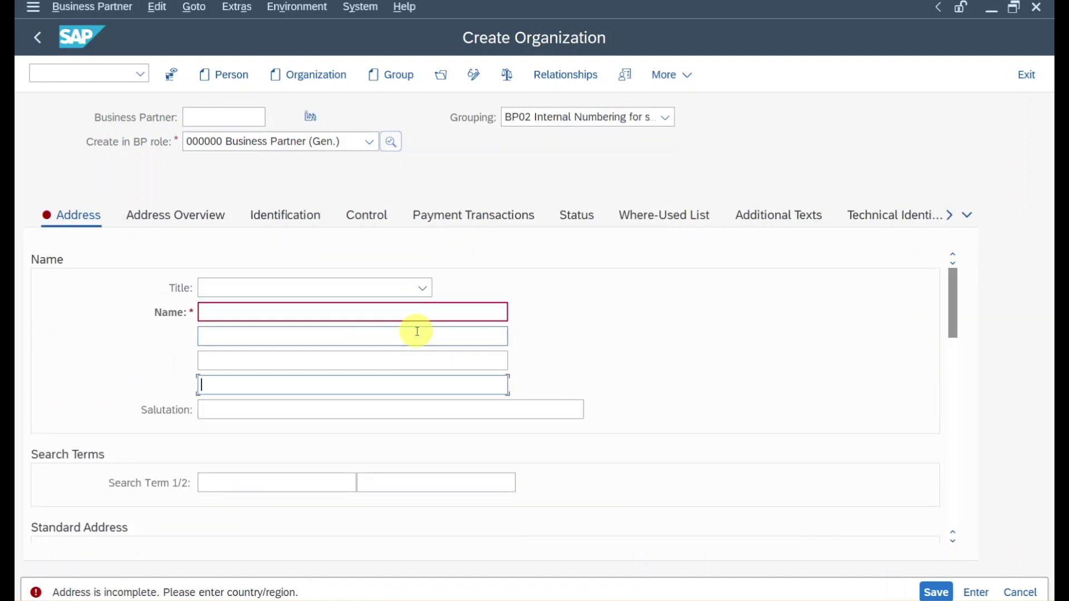
Name the organization Test, fill in its street, postal code, city and country DE, and save the business partner.
{"action": "left_click", "coordinate": [362, 313]}
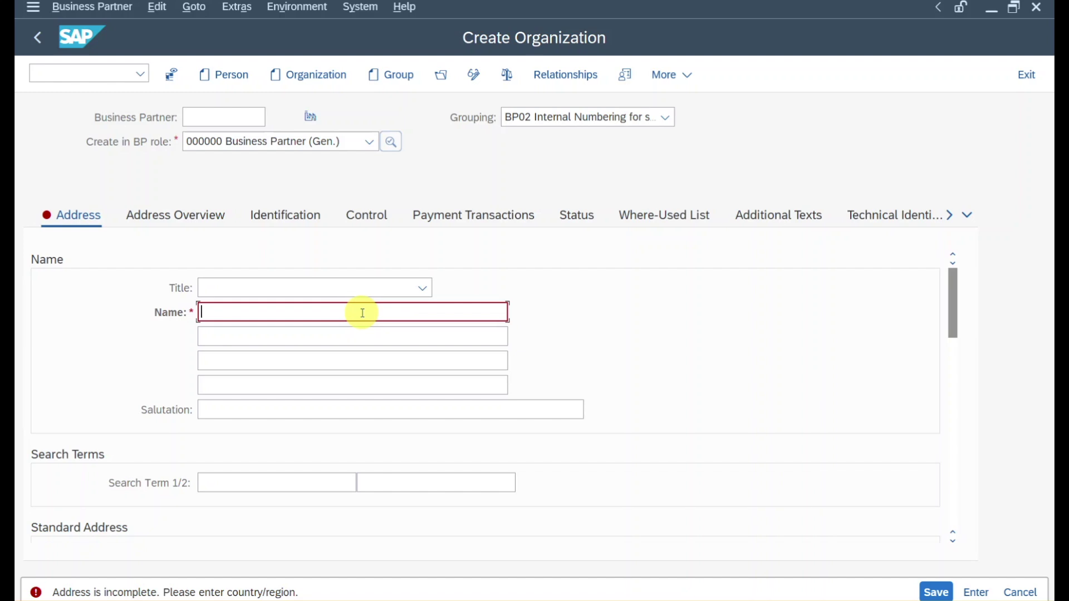
{"action": "type", "text": "Test"}
{"action": "scroll", "coordinate": [341, 335], "scroll_direction": "down", "scroll_amount": 3}
{"action": "left_click", "coordinate": [341, 382]}
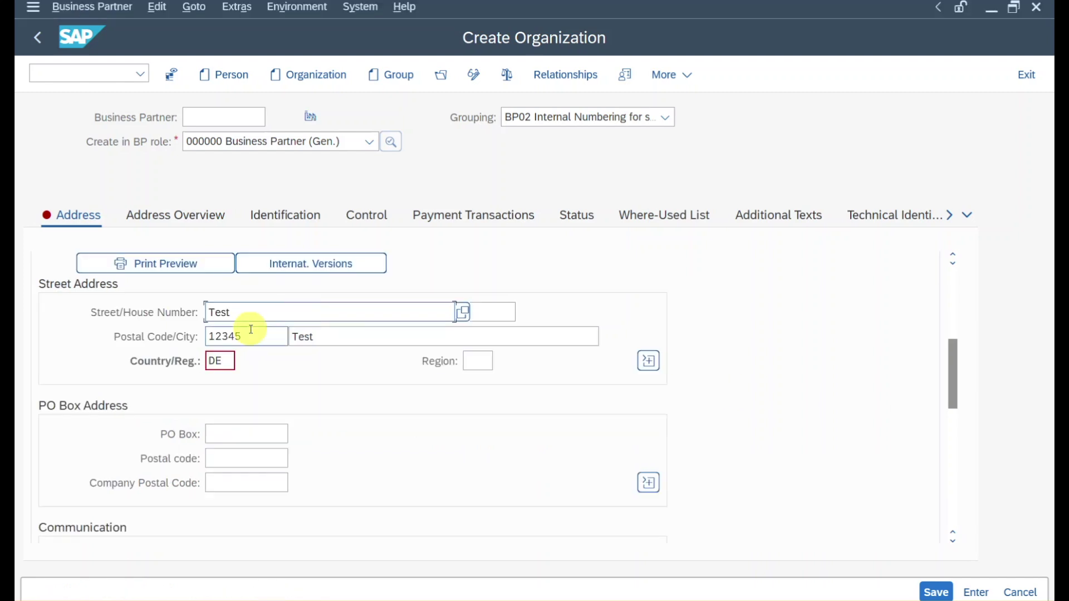
{"action": "left_click", "coordinate": [303, 327]}
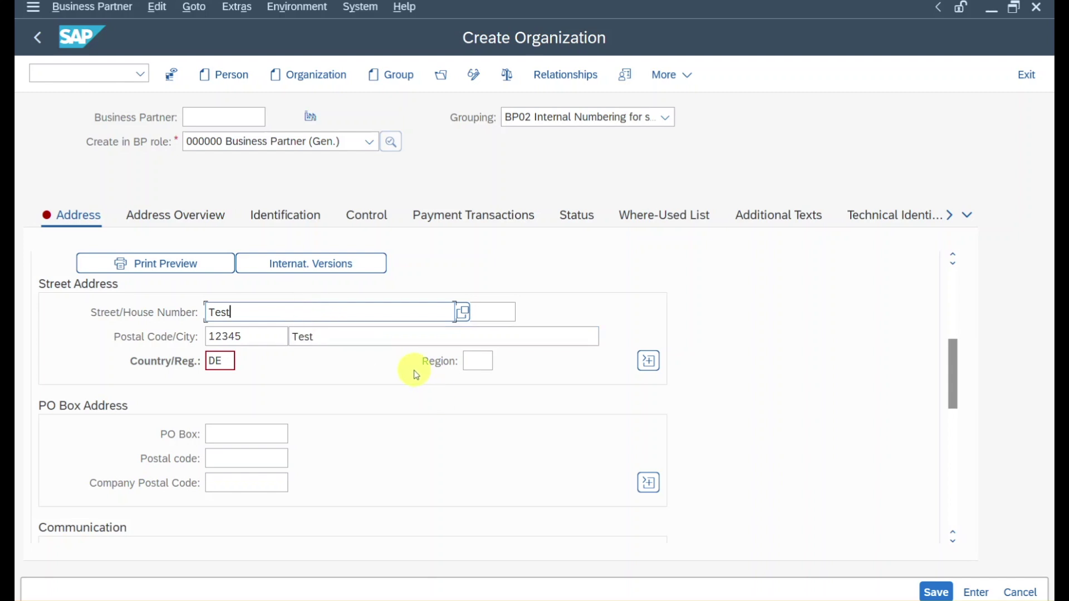
{"action": "left_click", "coordinate": [279, 435]}
{"action": "scroll", "coordinate": [279, 437], "scroll_direction": "down", "scroll_amount": 2}
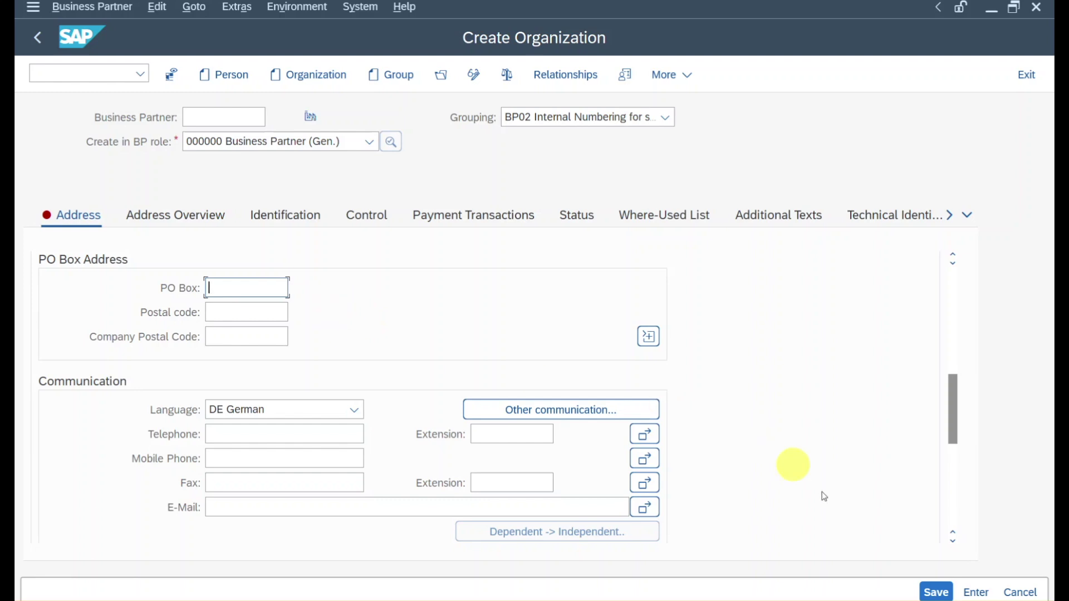
{"action": "left_click", "coordinate": [934, 592]}
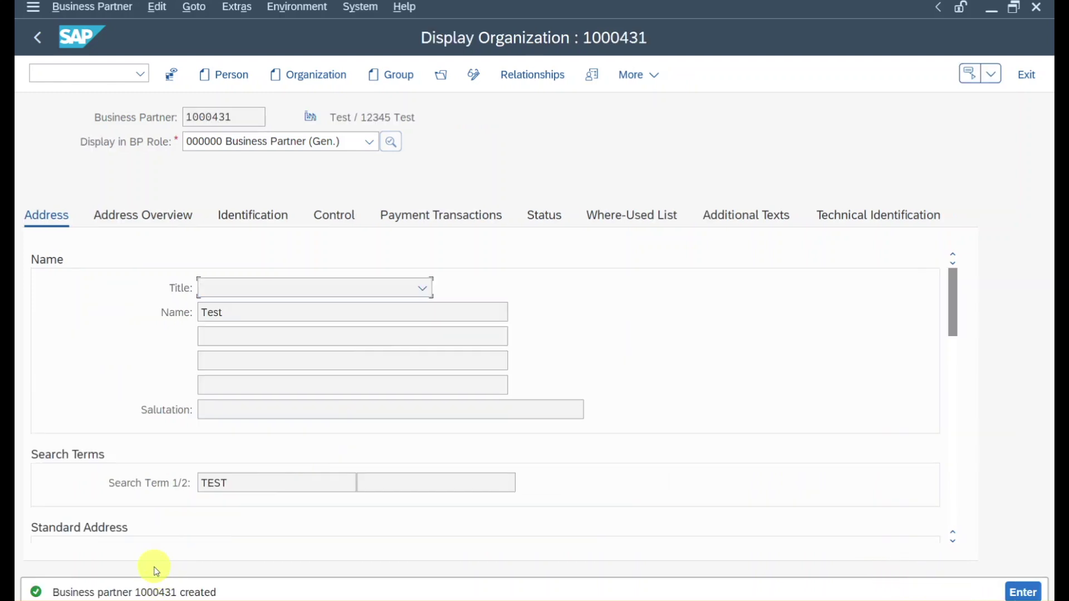
Switch the business partner to change mode, add role FLCU00 FI Customer, and open its company code data.
{"action": "left_click", "coordinate": [474, 75]}
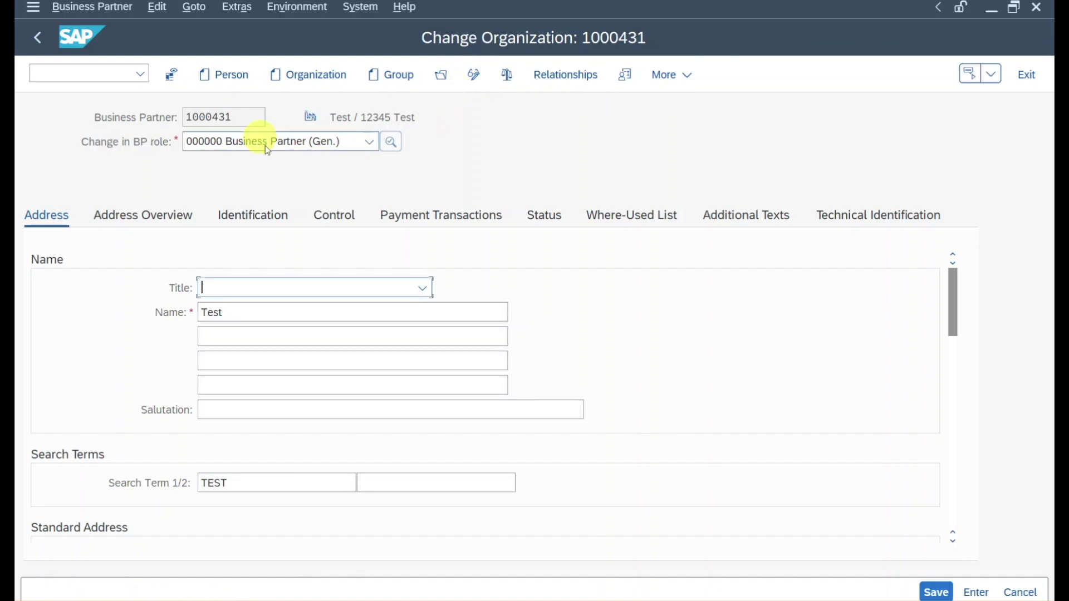
{"action": "left_click", "coordinate": [345, 142]}
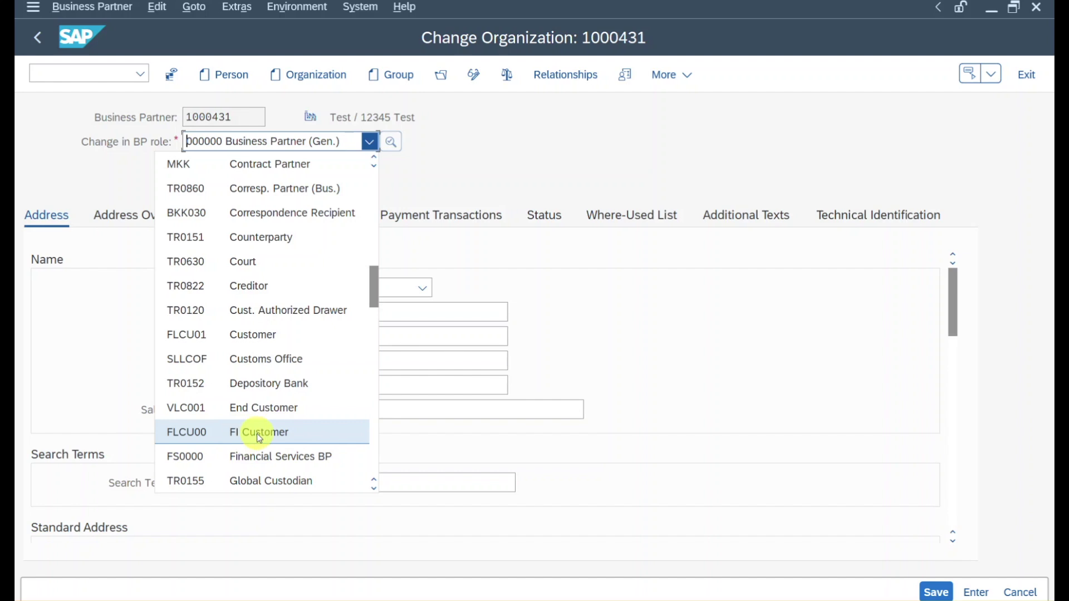
{"action": "left_click", "coordinate": [258, 438]}
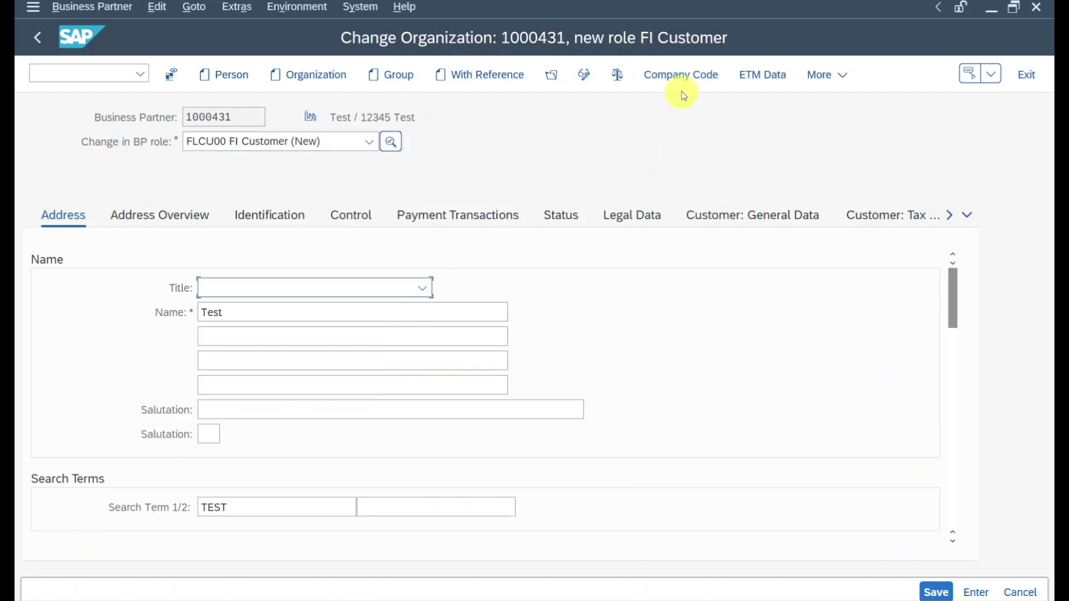
{"action": "left_click", "coordinate": [680, 76]}
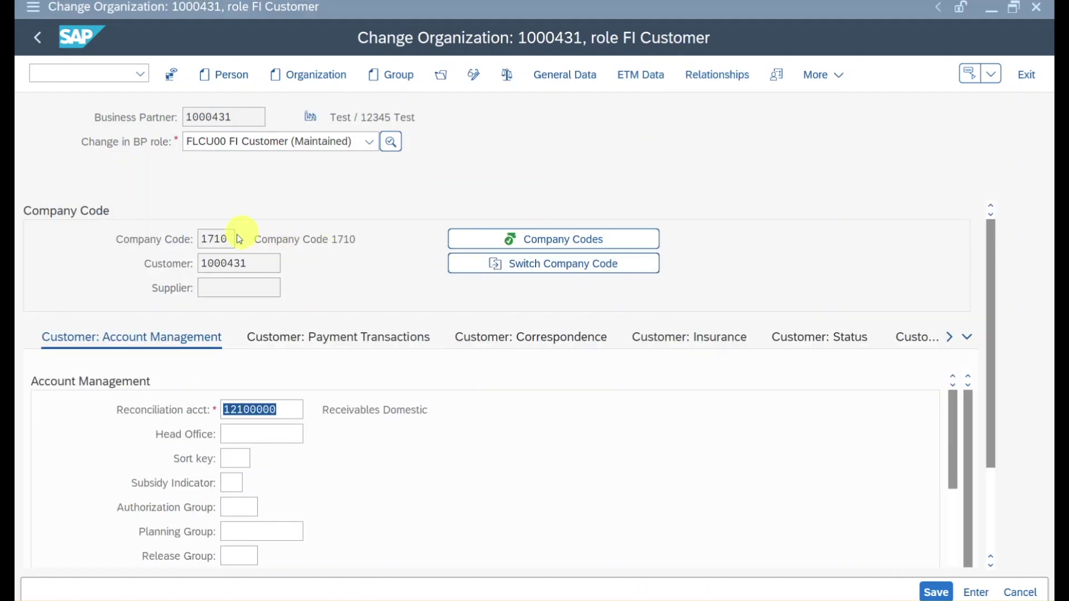
Create company code 1010 for the FI customer, mark it for Customer, and adopt it.
{"action": "left_click", "coordinate": [589, 241]}
{"action": "left_click", "coordinate": [382, 459]}
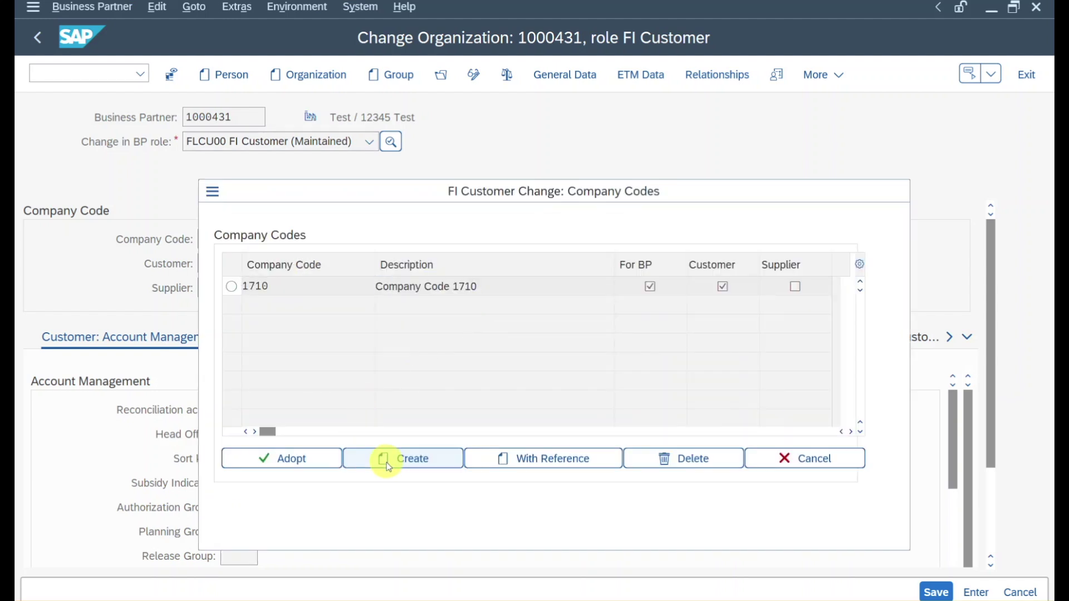
{"action": "type", "text": "1010"}
{"action": "key", "text": "Return"}
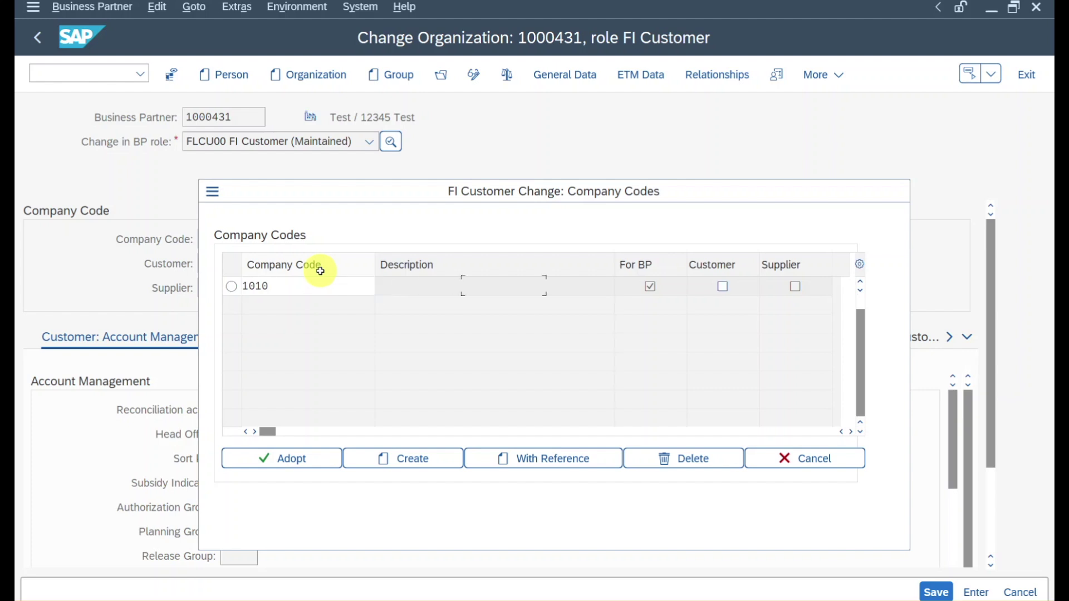
{"action": "left_click", "coordinate": [722, 287]}
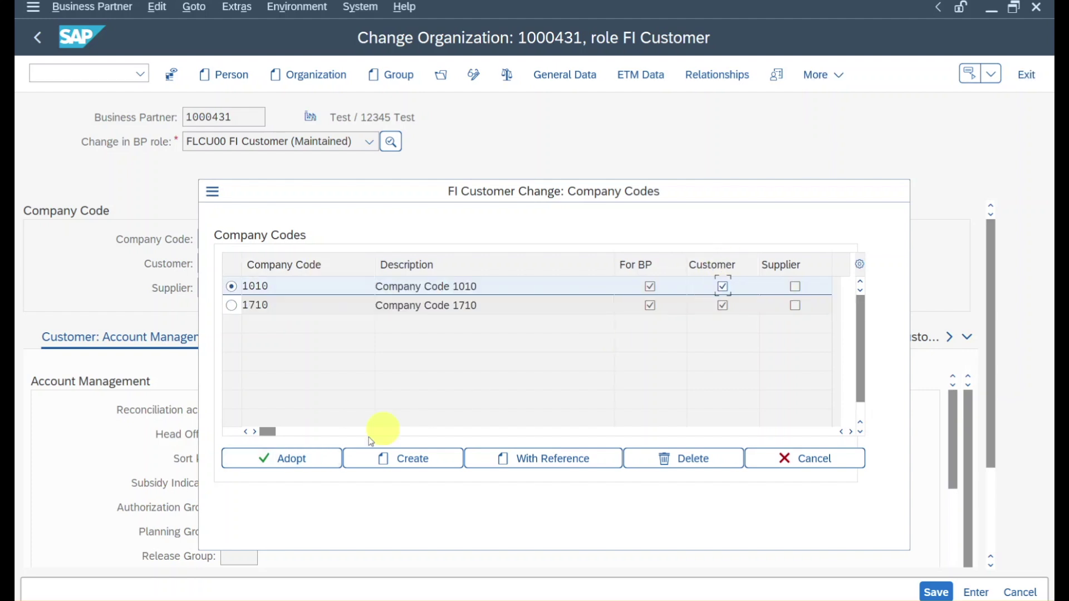
{"action": "left_click", "coordinate": [322, 467]}
Set the reconciliation account to 12100000 and the customer's terms of payment to 0001.
{"action": "left_click", "coordinate": [281, 409]}
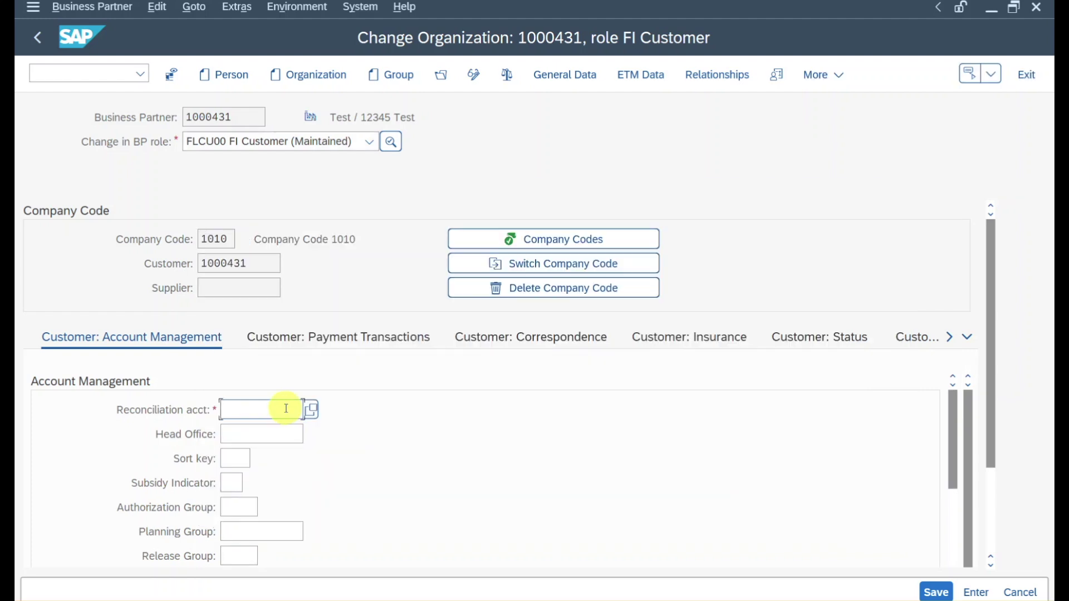
{"action": "left_click", "coordinate": [276, 432]}
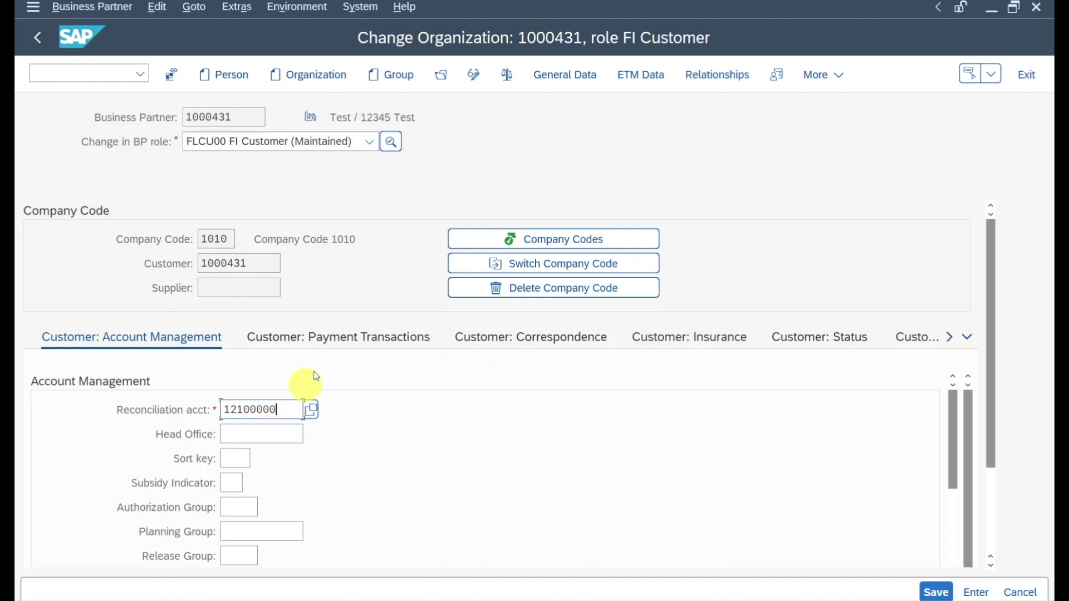
{"action": "left_click", "coordinate": [337, 341]}
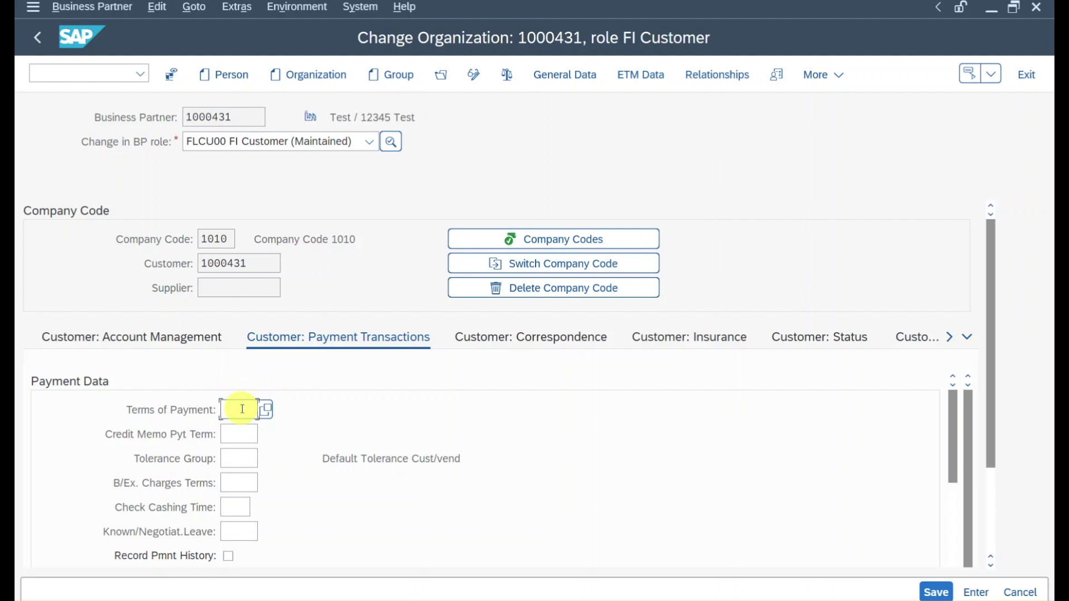
{"action": "left_click", "coordinate": [242, 409]}
{"action": "left_click", "coordinate": [245, 433]}
{"action": "key", "text": "Return"}
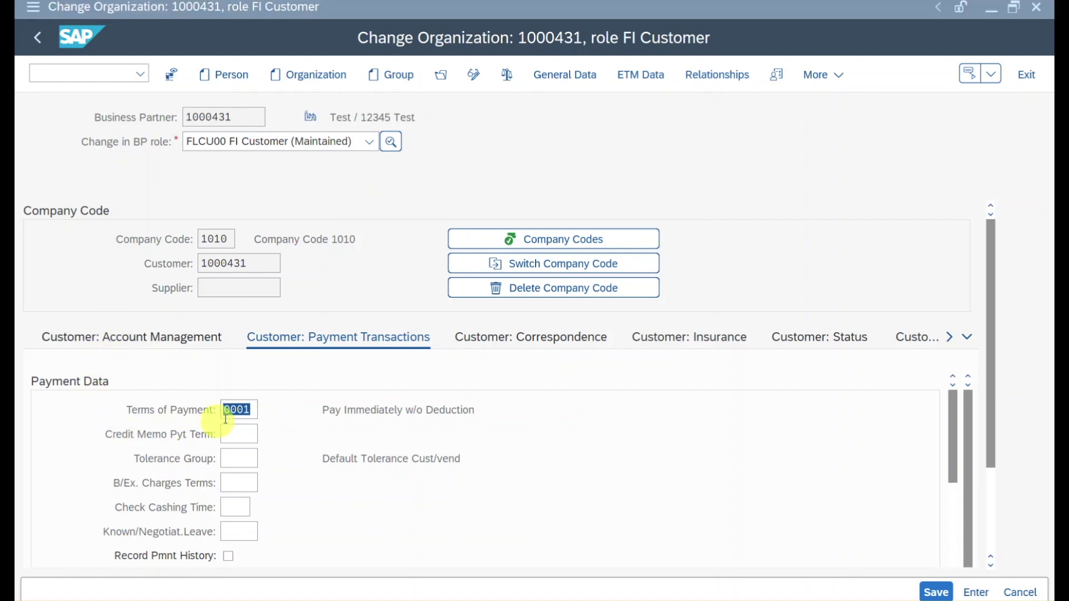
{"action": "left_click", "coordinate": [239, 410]}
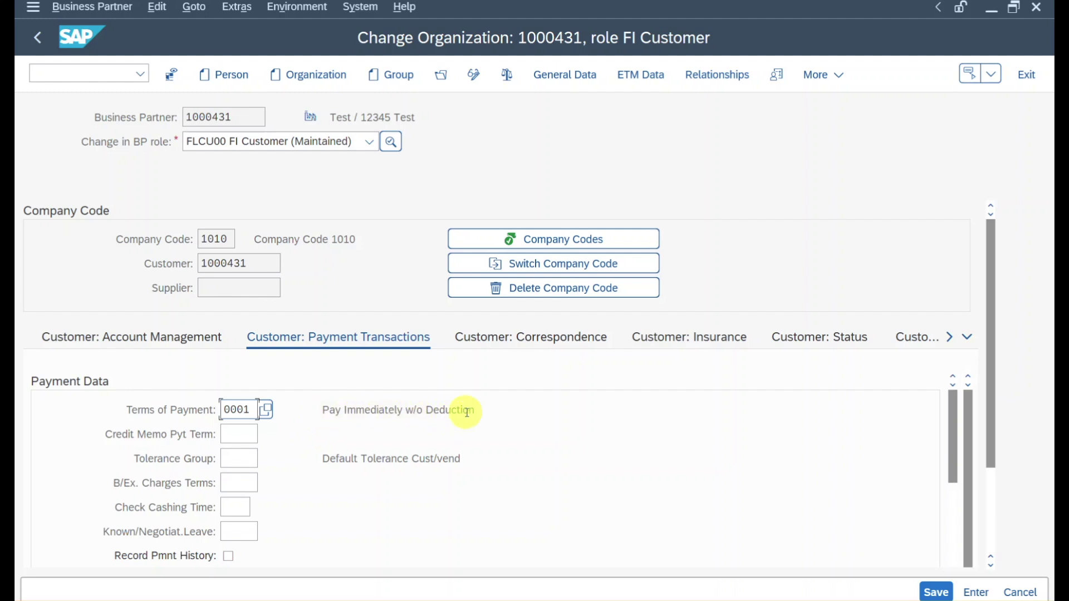
{"action": "left_click", "coordinate": [251, 410]}
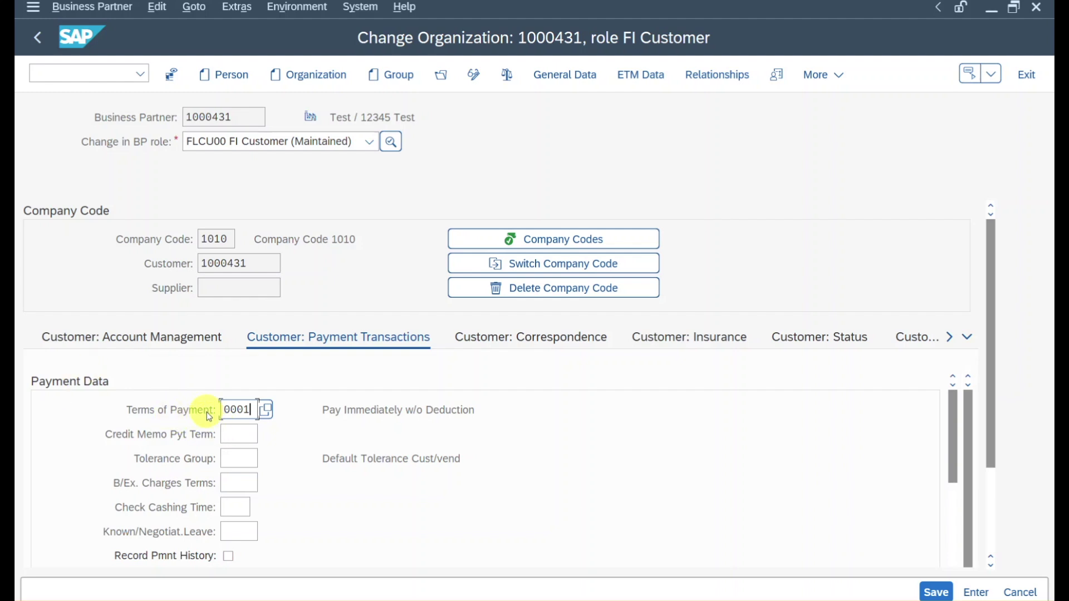
Set the customer's dunning procedure to 0001 in the correspondence data.
{"action": "left_click", "coordinate": [507, 348]}
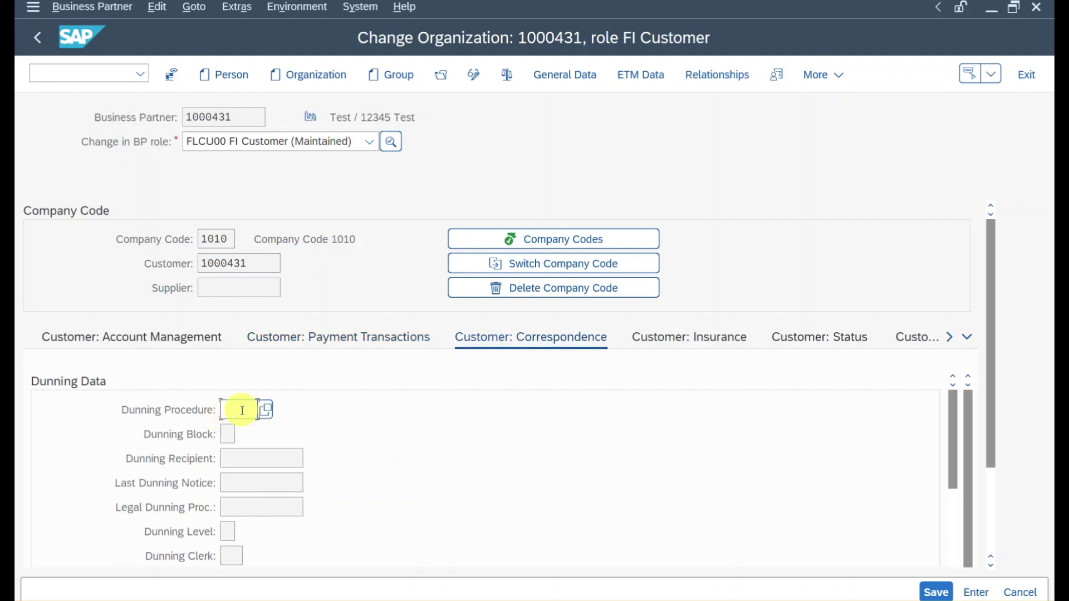
{"action": "left_click", "coordinate": [243, 415]}
{"action": "left_click", "coordinate": [250, 439]}
{"action": "key", "text": "Return"}
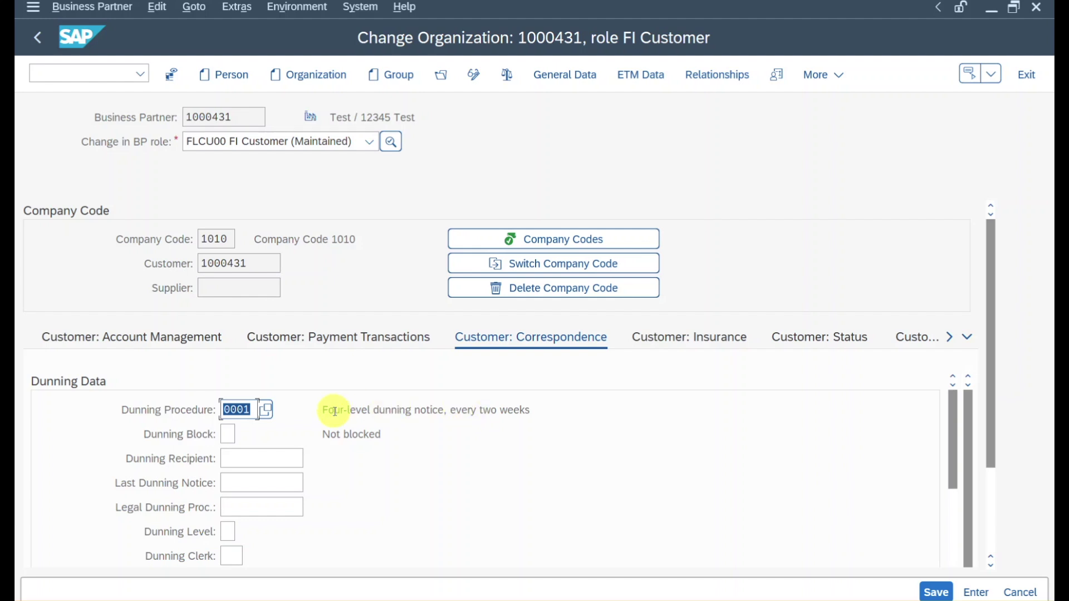
Go through the remaining dunning fields from block to level, and set the dunning clerk to CP.
{"action": "left_click", "coordinate": [232, 433]}
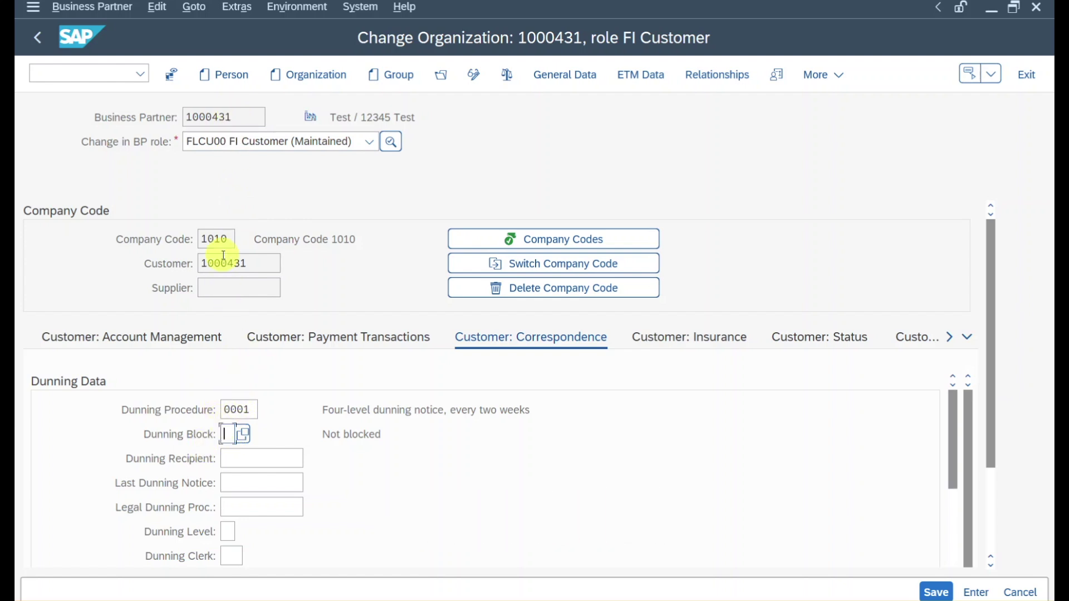
{"action": "left_click", "coordinate": [255, 458]}
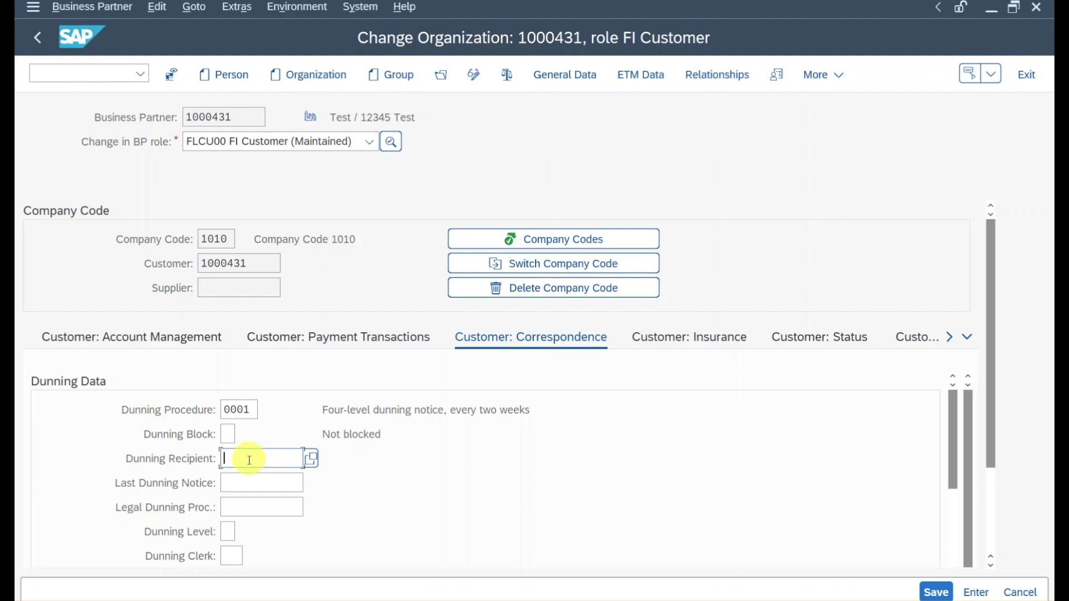
{"action": "left_click", "coordinate": [250, 483]}
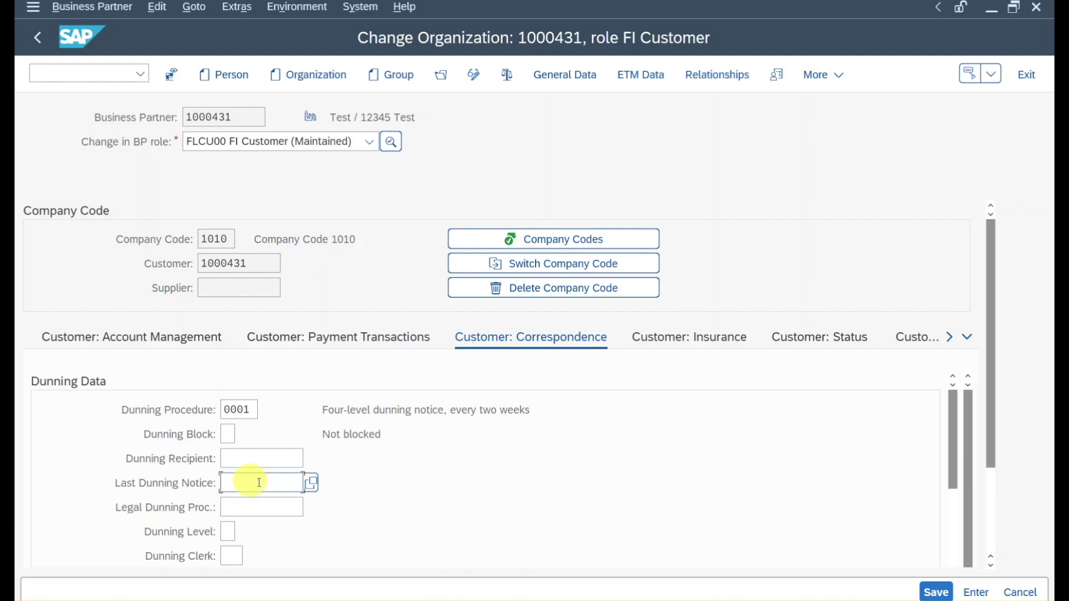
{"action": "scroll", "coordinate": [272, 484], "scroll_direction": "down", "scroll_amount": 1}
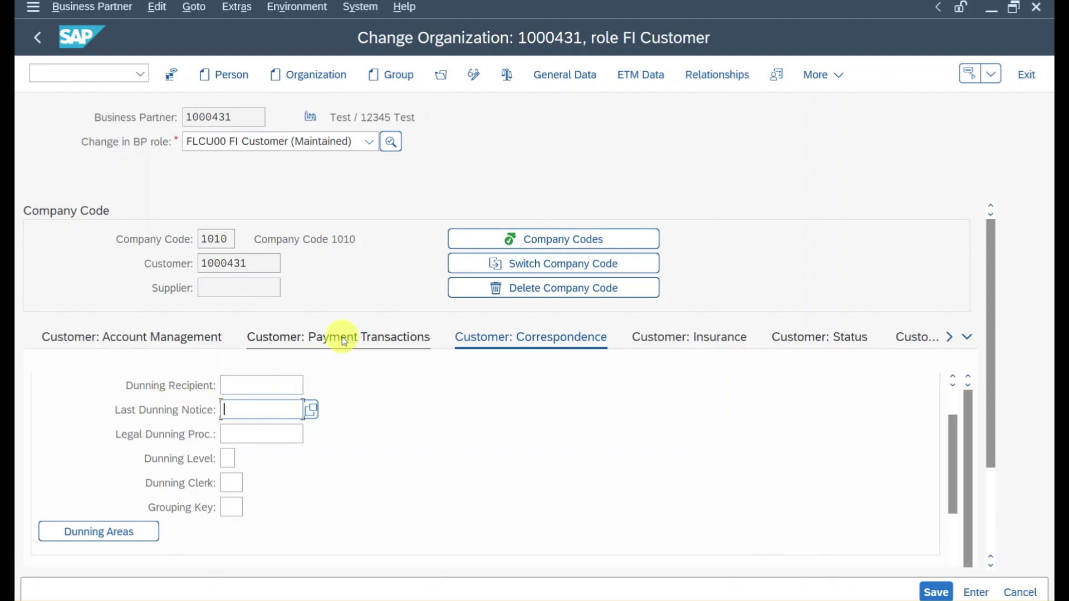
{"action": "left_click", "coordinate": [256, 432]}
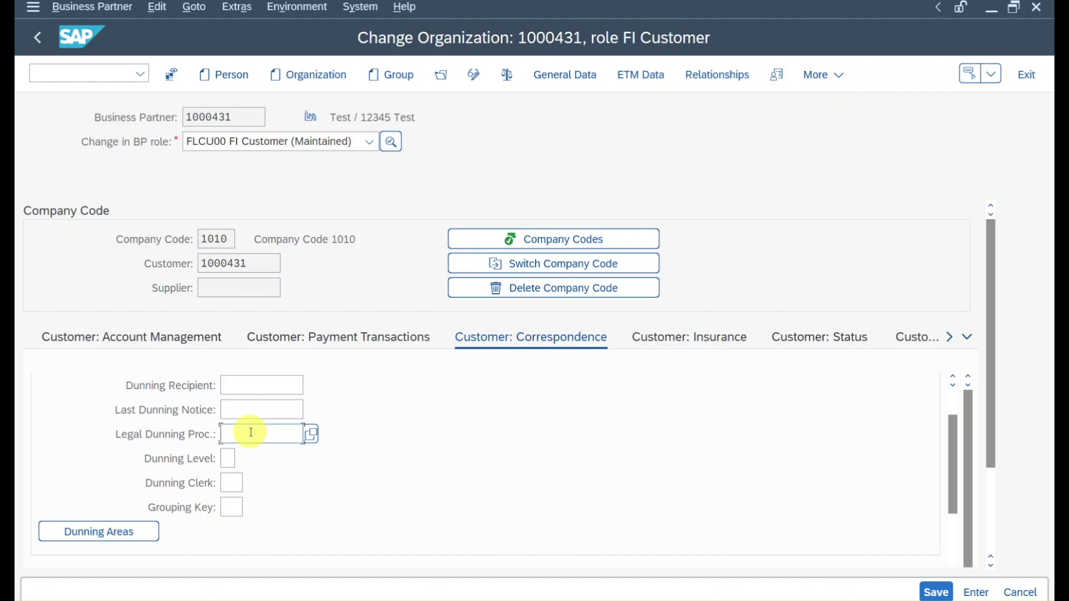
{"action": "left_click", "coordinate": [228, 458]}
{"action": "left_click", "coordinate": [231, 482]}
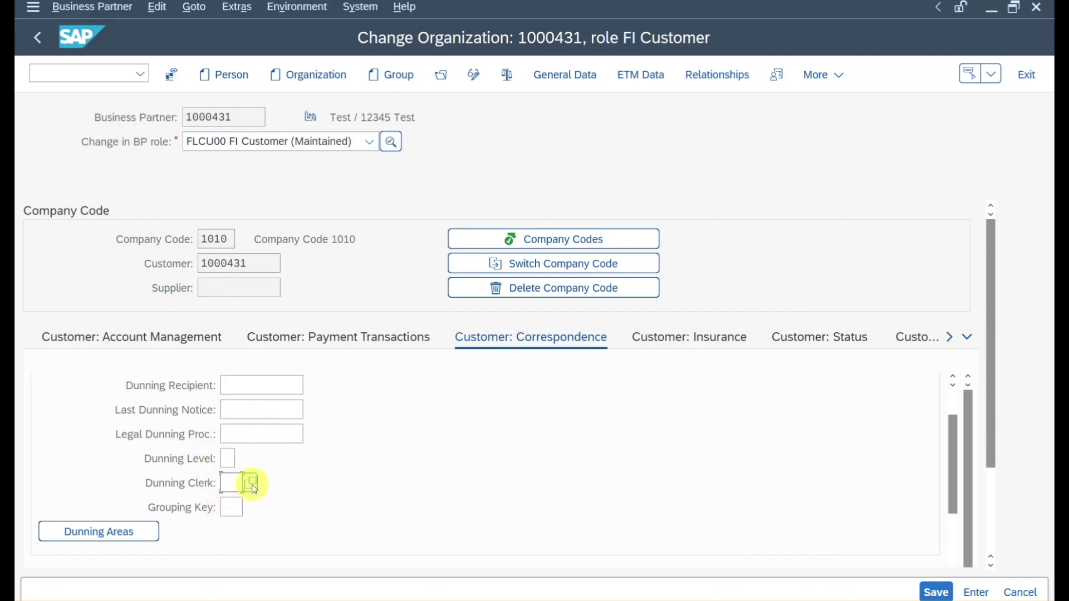
{"action": "type", "text": "CP"}
{"action": "key", "text": "Return"}
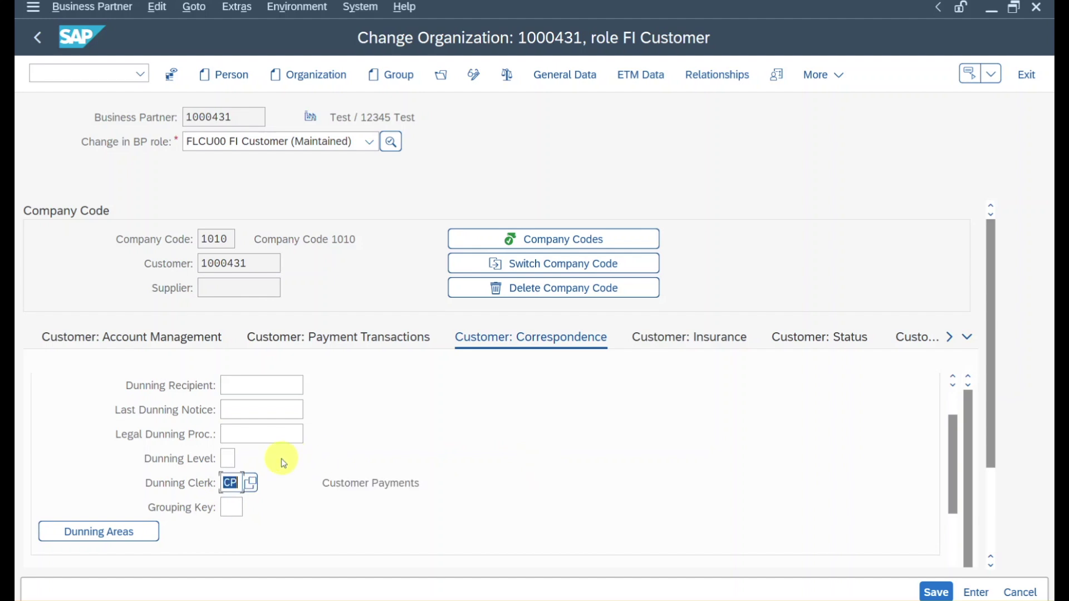
{"action": "left_click", "coordinate": [230, 482]}
Check the accounting clerk and grouping key fields, and save the customer's company code data.
{"action": "scroll", "coordinate": [320, 440], "scroll_direction": "down", "scroll_amount": 2}
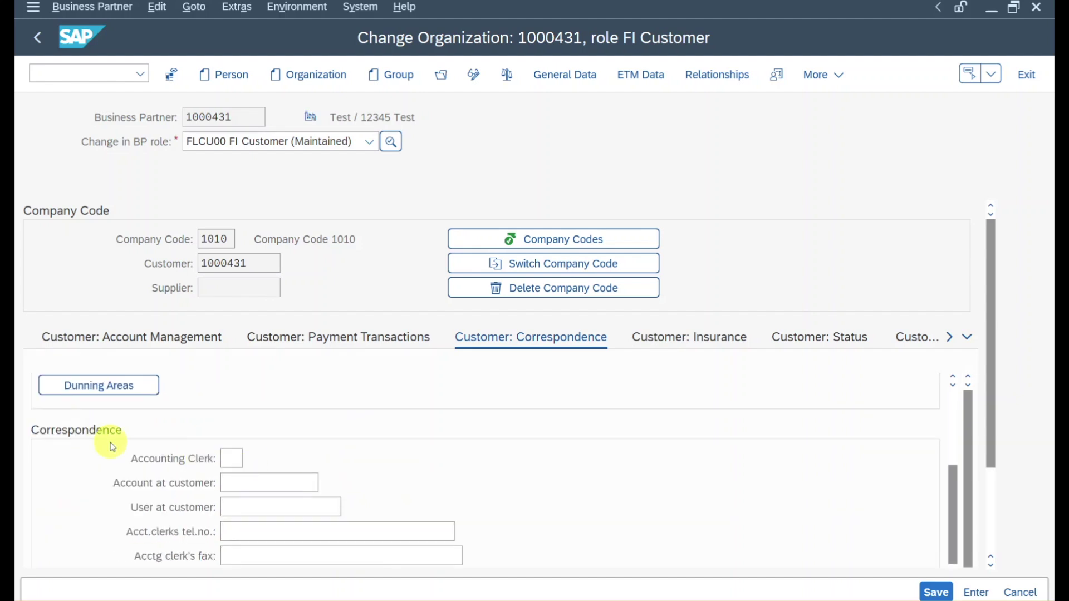
{"action": "left_click", "coordinate": [237, 460]}
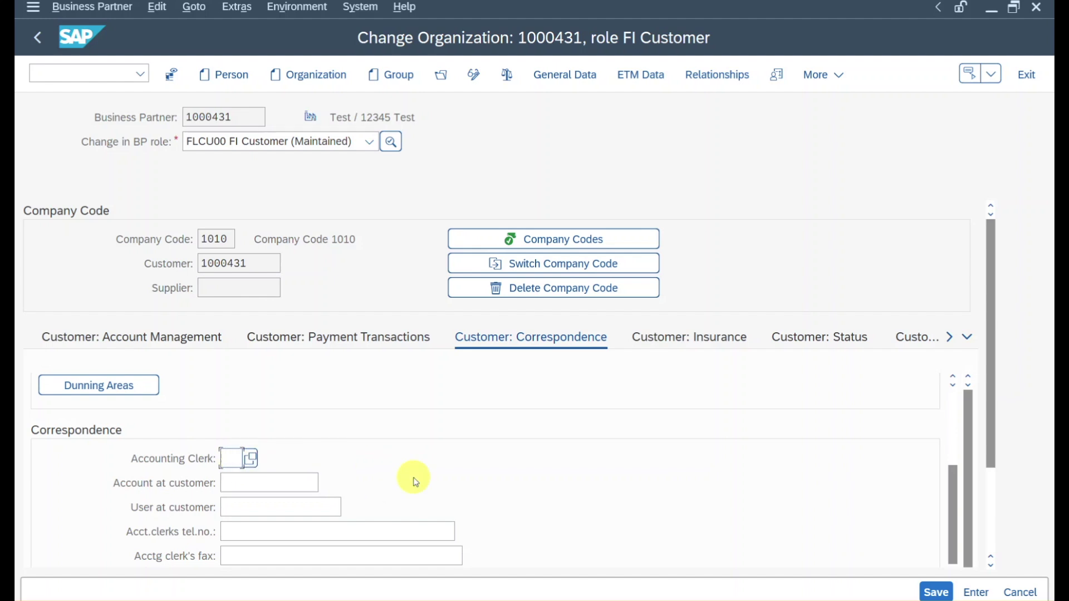
{"action": "scroll", "coordinate": [413, 480], "scroll_direction": "up", "scroll_amount": 2}
{"action": "left_click", "coordinate": [241, 508]}
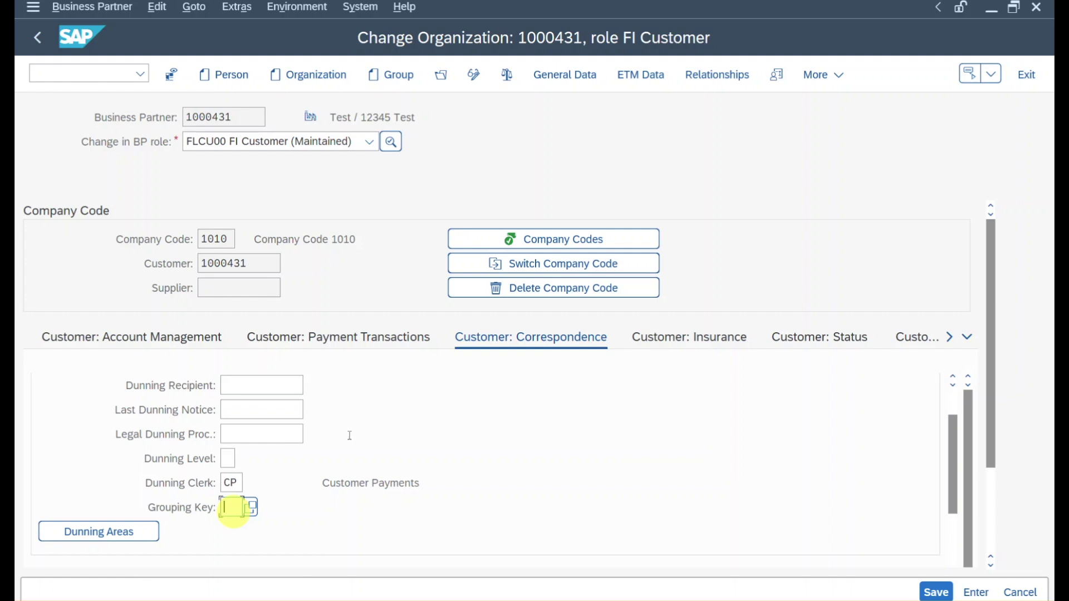
{"action": "left_click", "coordinate": [234, 507]}
{"action": "left_click", "coordinate": [935, 592]}
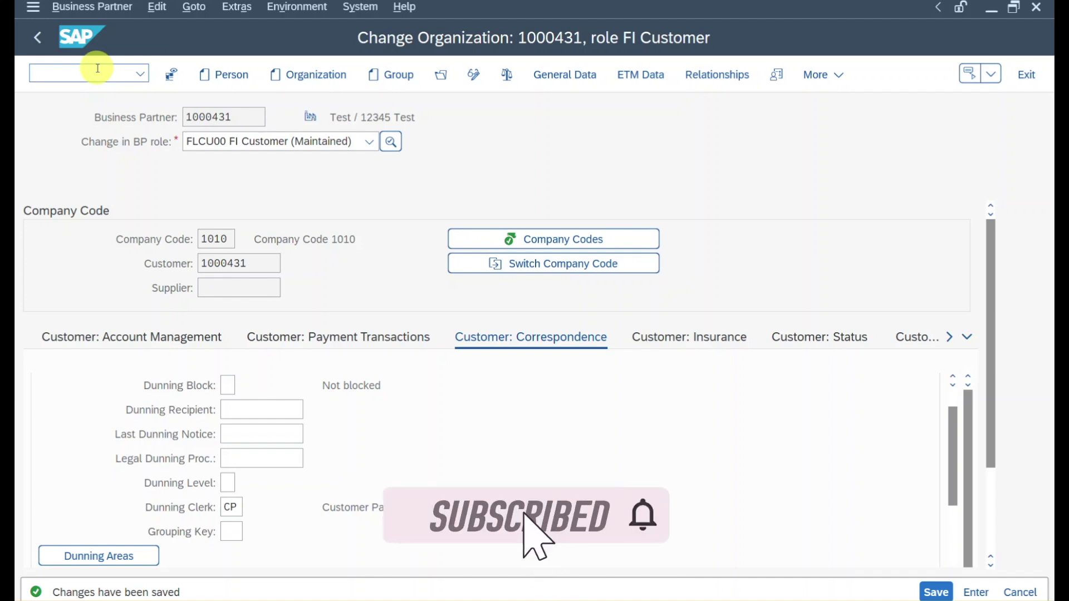
Copy the customer number from the company code data and open customer invoice entry for company code 1010.
{"action": "double_click", "coordinate": [233, 263]}
{"action": "key", "text": "ctrl+c"}
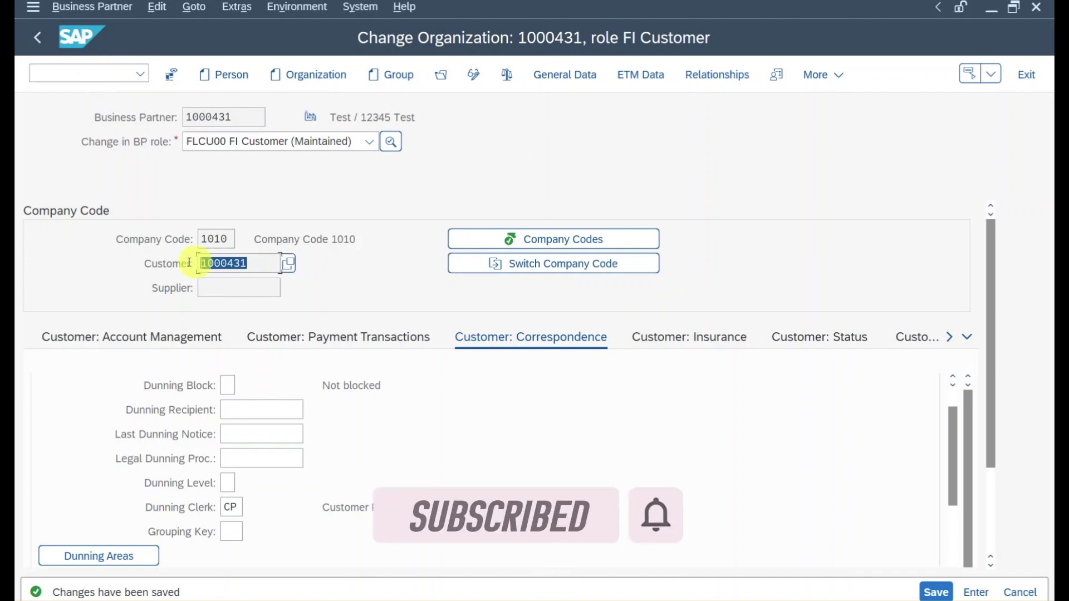
{"action": "left_click", "coordinate": [106, 69]}
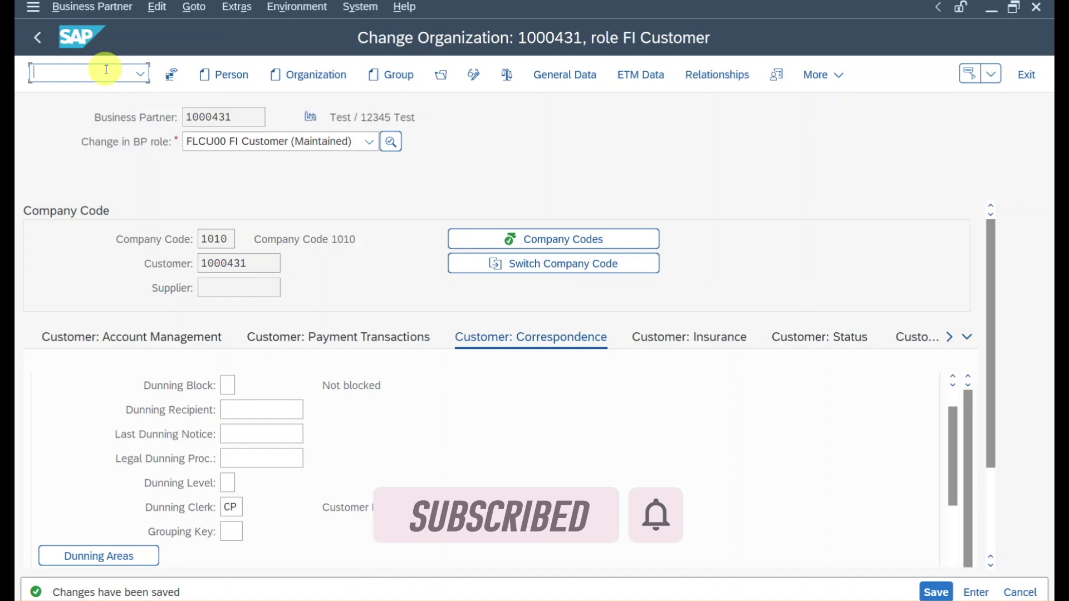
{"action": "type", "text": "/nbp"}
{"action": "key", "text": "Return"}
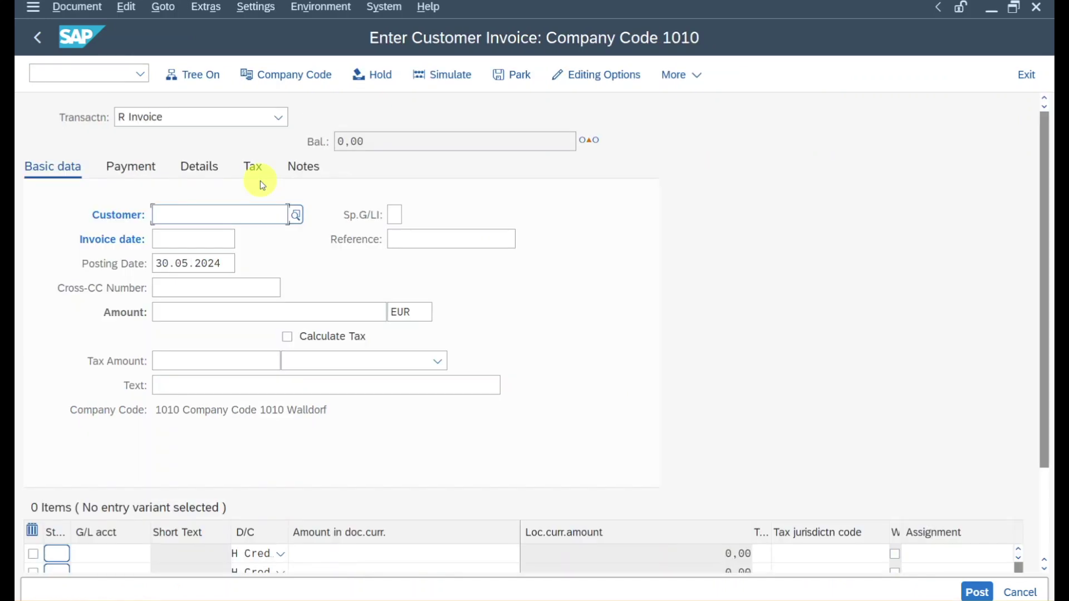
Enter the copied customer number on the invoice and set the invoice date to 30.04.2024.
{"action": "key", "text": "ctrl+v"}
{"action": "left_click", "coordinate": [195, 239]}
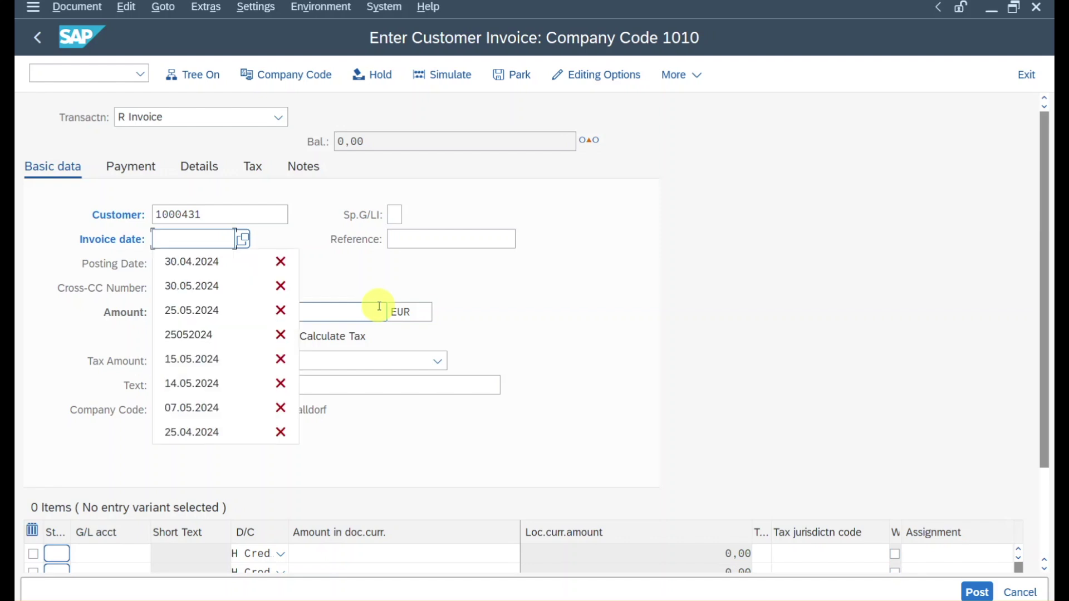
{"action": "left_click", "coordinate": [201, 262]}
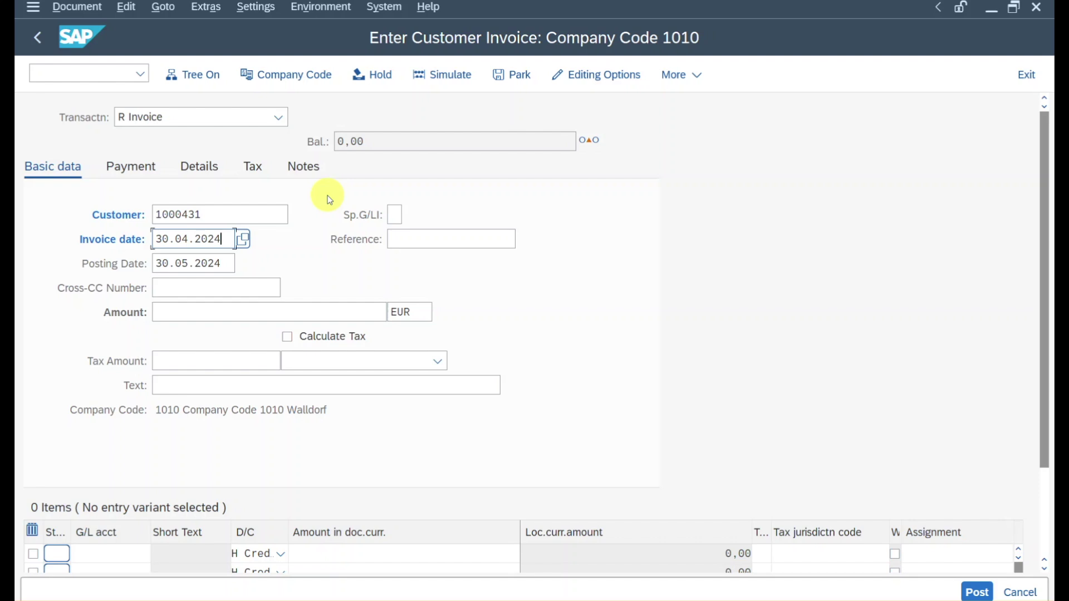
Reopen the business partner's dunning data in the FI Customer role and bring up the notes on determining dunnable accounts.
{"action": "left_click", "coordinate": [61, 77]}
{"action": "type", "text": "/"}
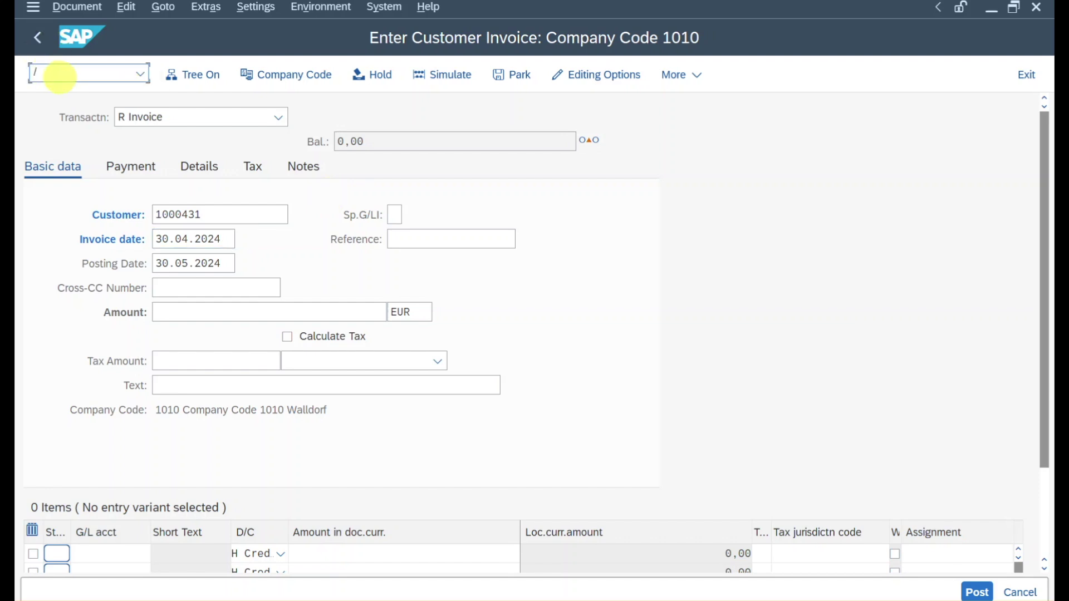
{"action": "type", "text": "nex"}
{"action": "key", "text": "Return"}
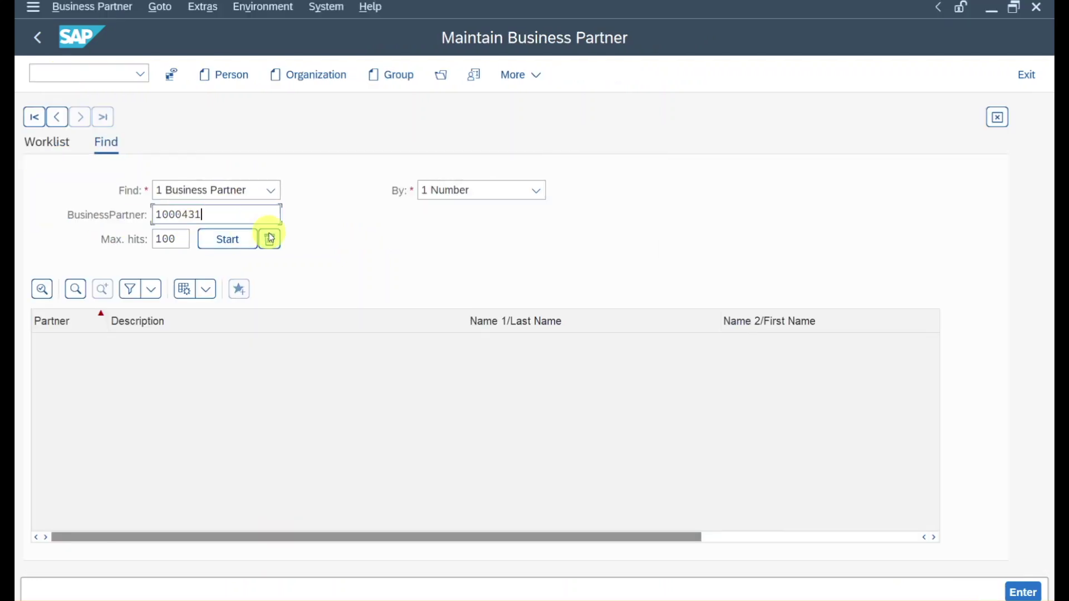
{"action": "left_click", "coordinate": [227, 239]}
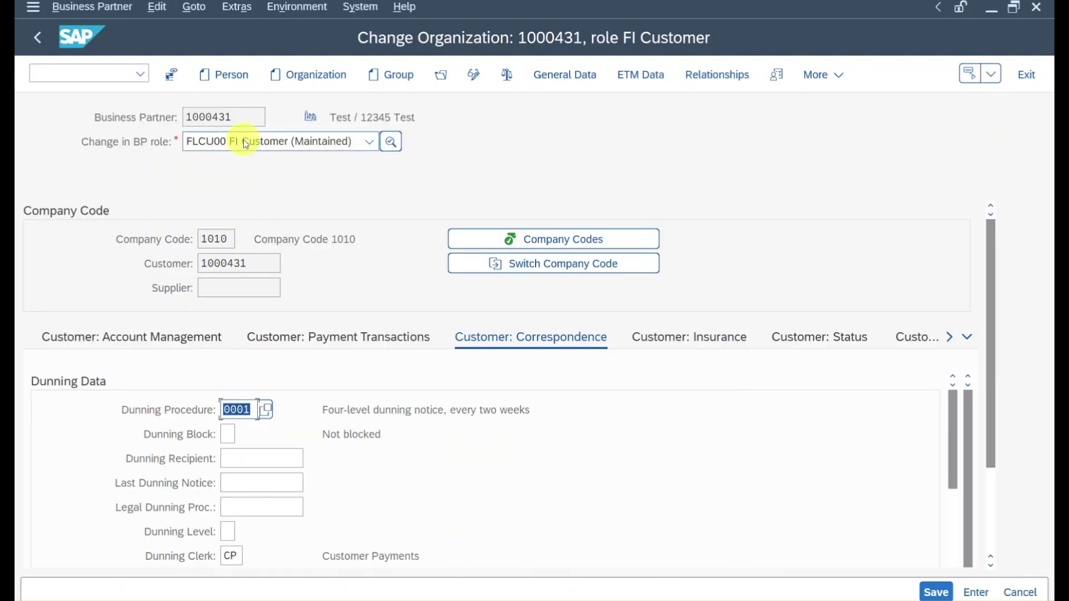
{"action": "left_click", "coordinate": [745, 557]}
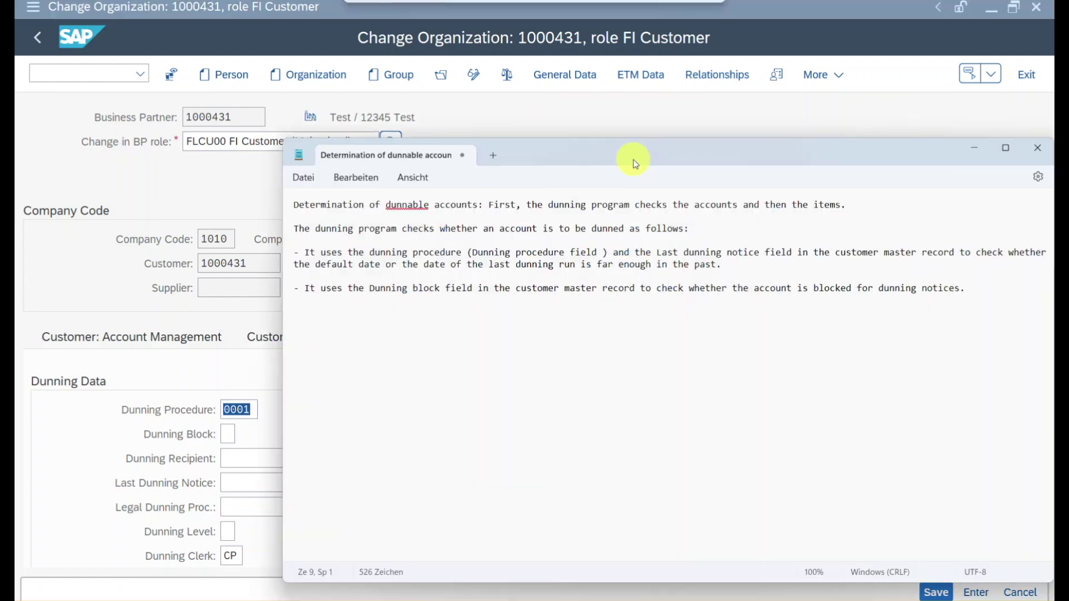
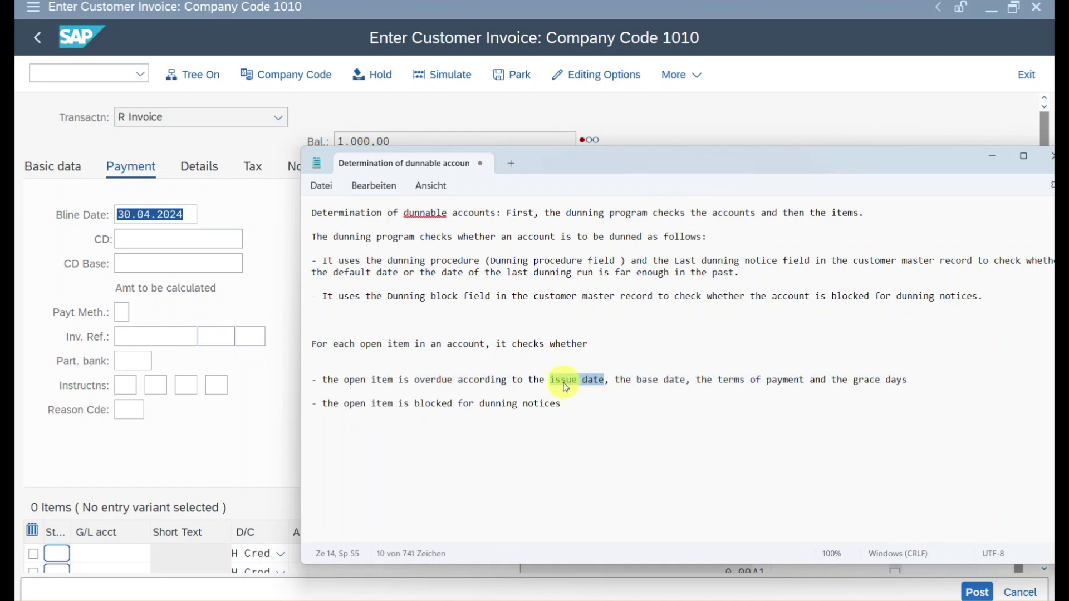
Compare the notes on issue and base date with the invoice's baseline date and payment terms.
{"action": "left_click_drag", "start_coordinate": [644, 380], "coordinate": [669, 381]}
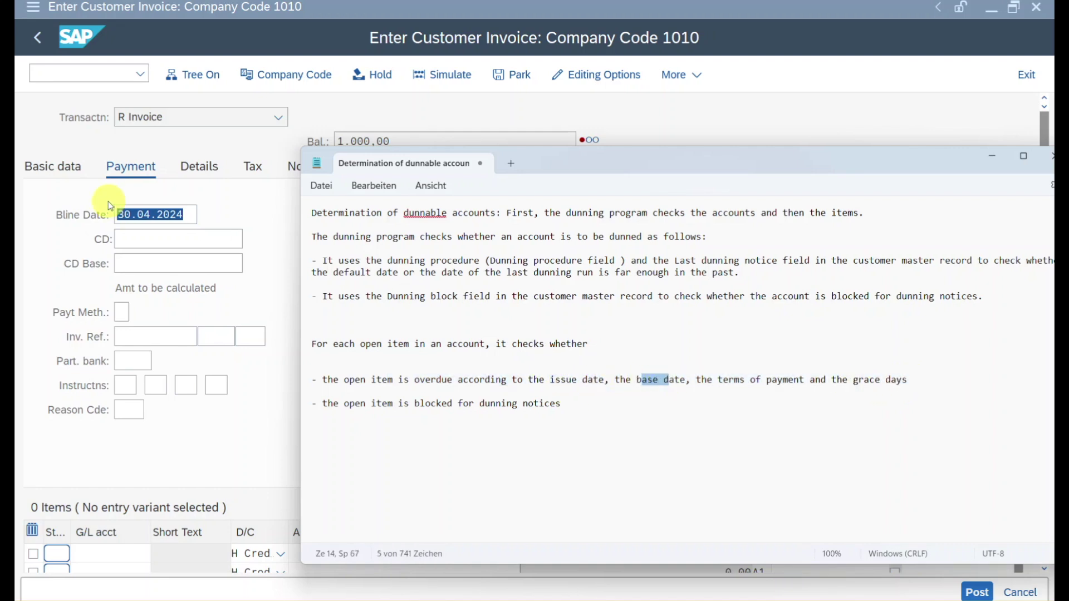
{"action": "left_click", "coordinate": [153, 217]}
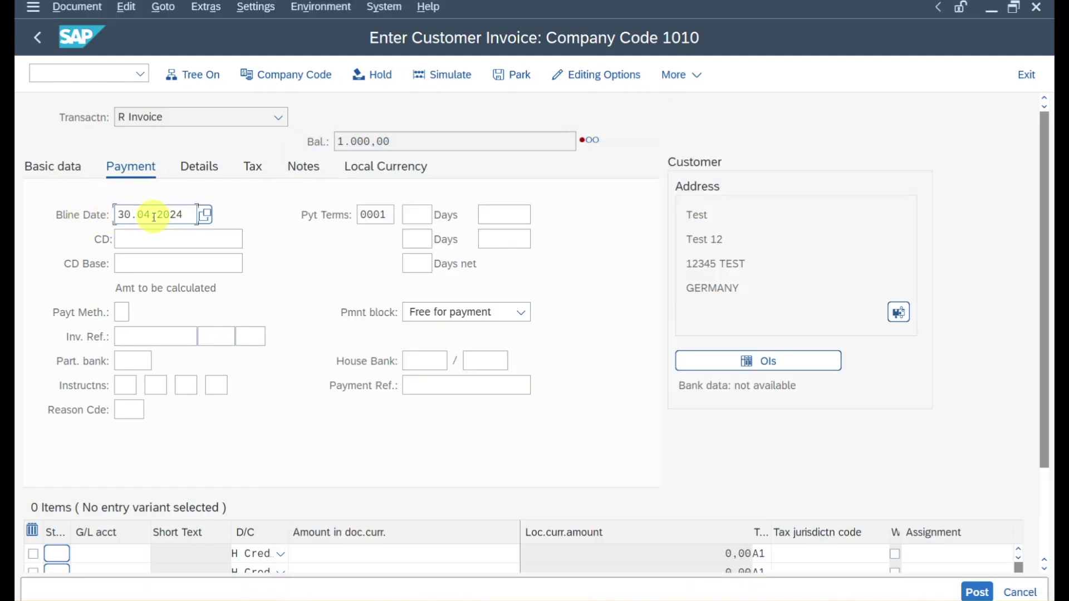
{"action": "left_click_drag", "start_coordinate": [386, 215], "coordinate": [354, 215]}
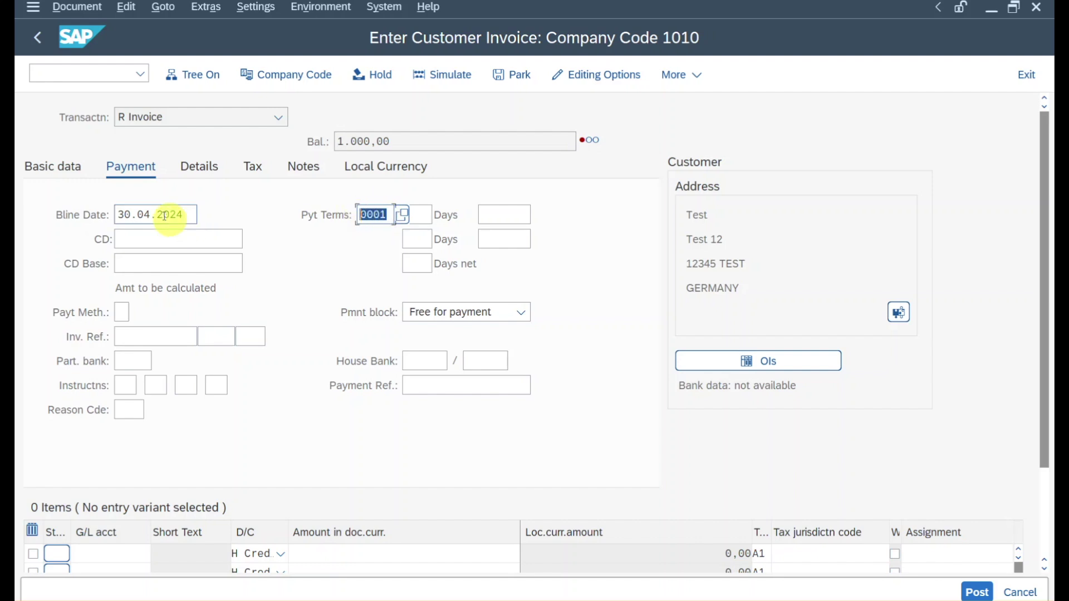
{"action": "double_click", "coordinate": [190, 215]}
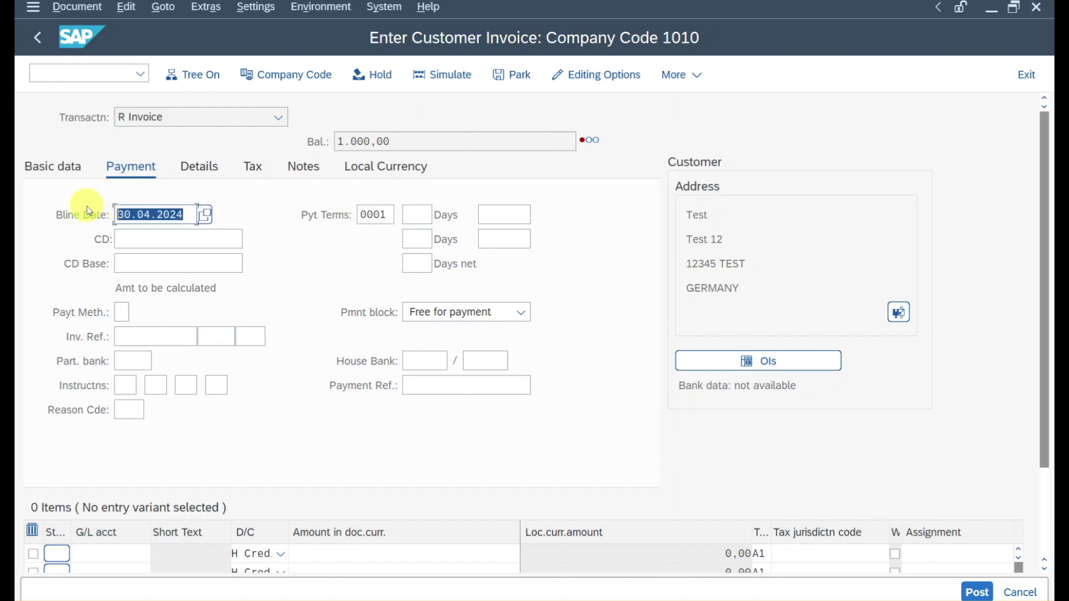
{"action": "left_click", "coordinate": [191, 221]}
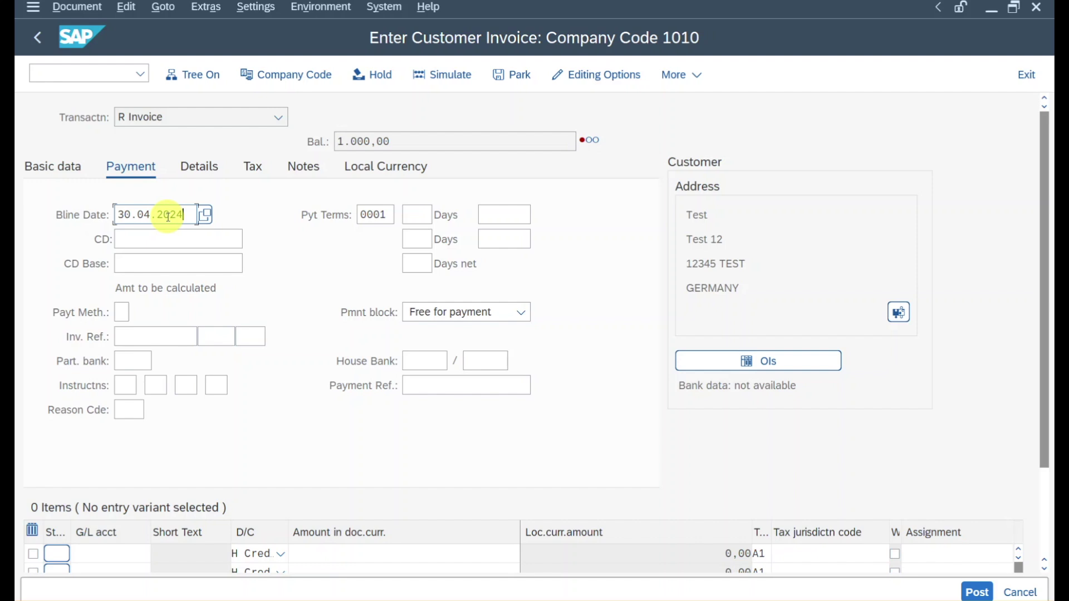
Highlight the grace days in the notes, and locate the dunning block field in the invoice details.
{"action": "key", "text": "alt+Tab"}
{"action": "left_click_drag", "start_coordinate": [907, 380], "coordinate": [854, 380]}
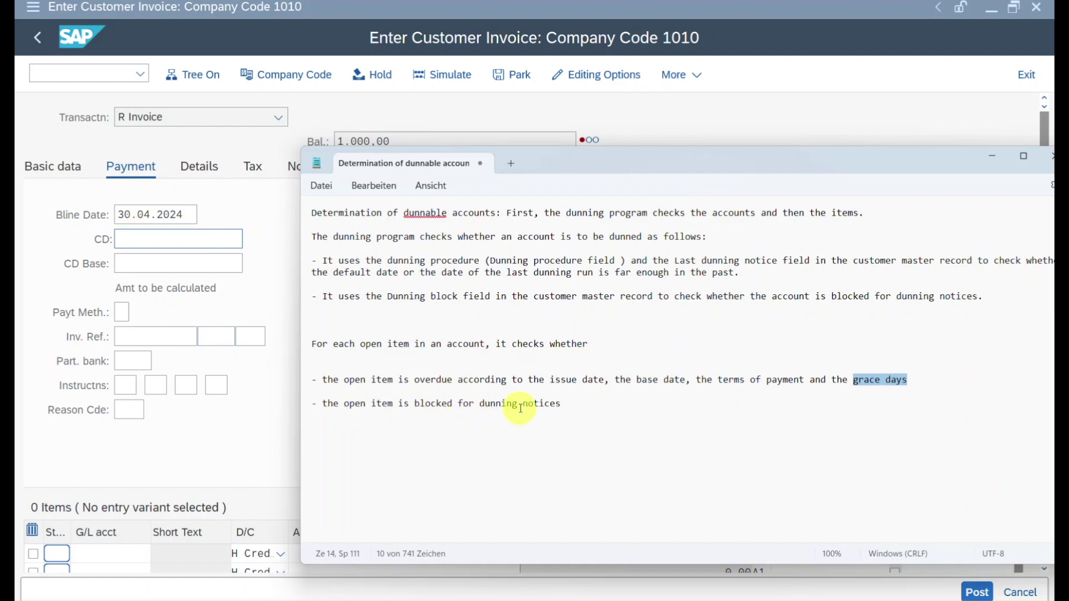
{"action": "left_click", "coordinate": [199, 167]}
{"action": "left_click", "coordinate": [454, 458]}
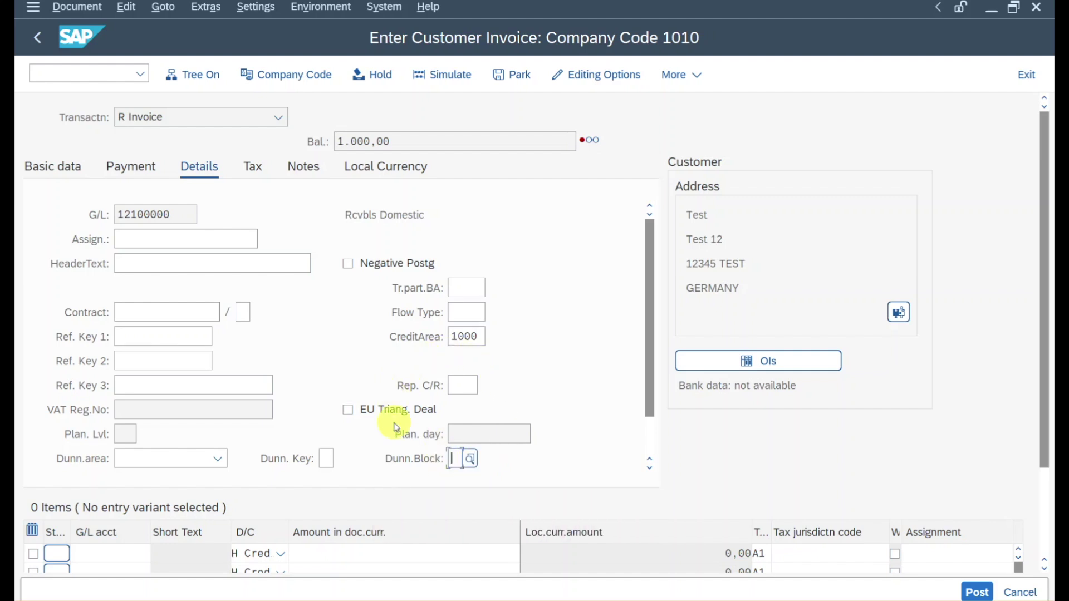
Review the notes on the dunning procedure, the dunning block and the checks for open items.
{"action": "key", "text": "alt+Tab"}
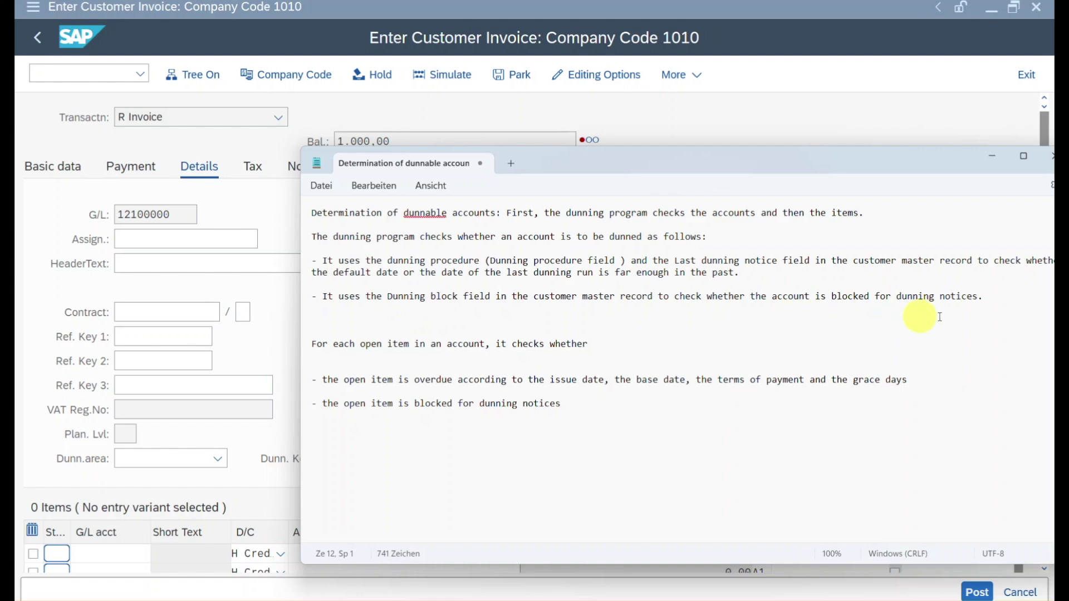
{"action": "left_click_drag", "start_coordinate": [928, 162], "coordinate": [849, 163]}
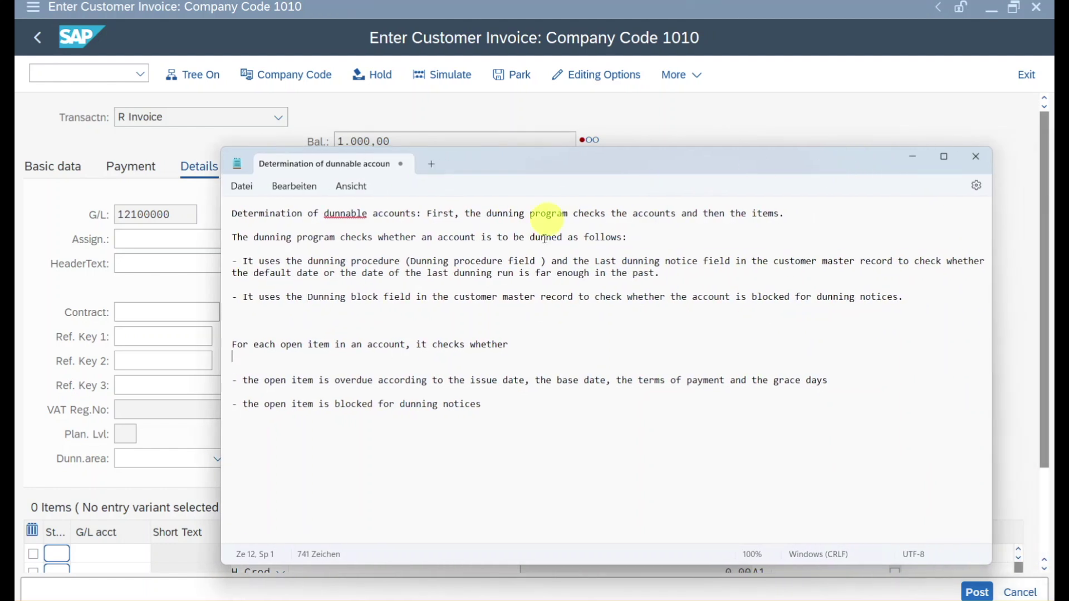
{"action": "left_click_drag", "start_coordinate": [234, 261], "coordinate": [389, 262]}
{"action": "left_click", "coordinate": [378, 296]}
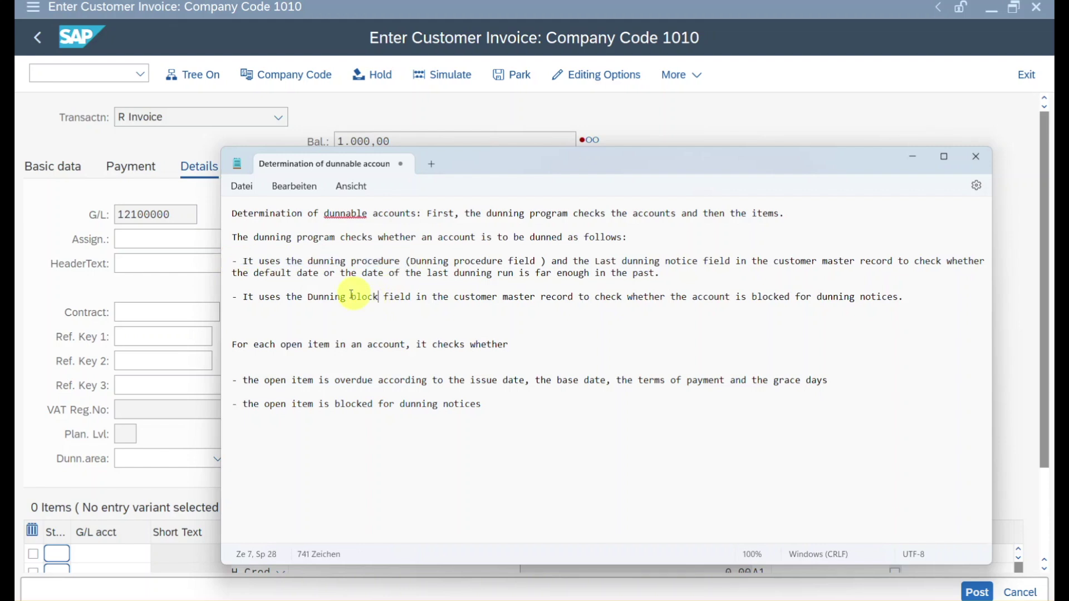
{"action": "left_click_drag", "start_coordinate": [286, 296], "coordinate": [368, 296]}
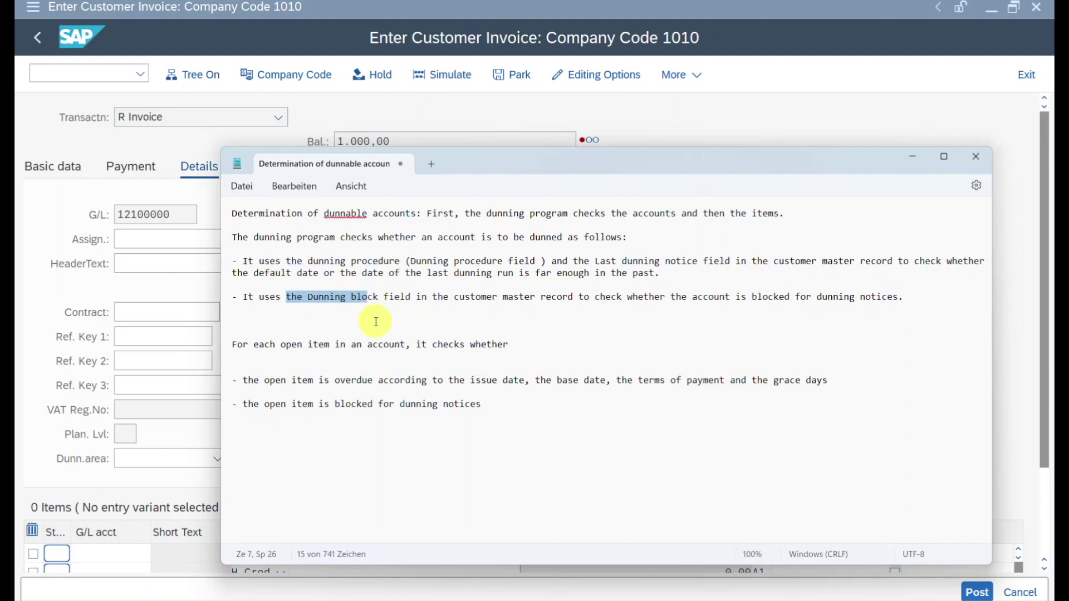
{"action": "left_click", "coordinate": [376, 322]}
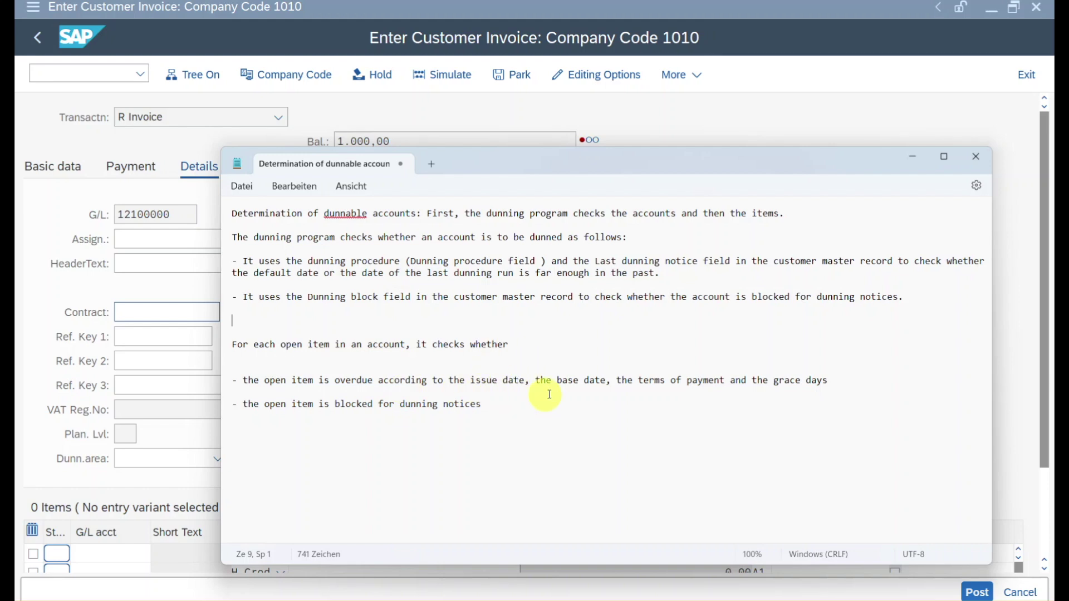
{"action": "left_click", "coordinate": [179, 239]}
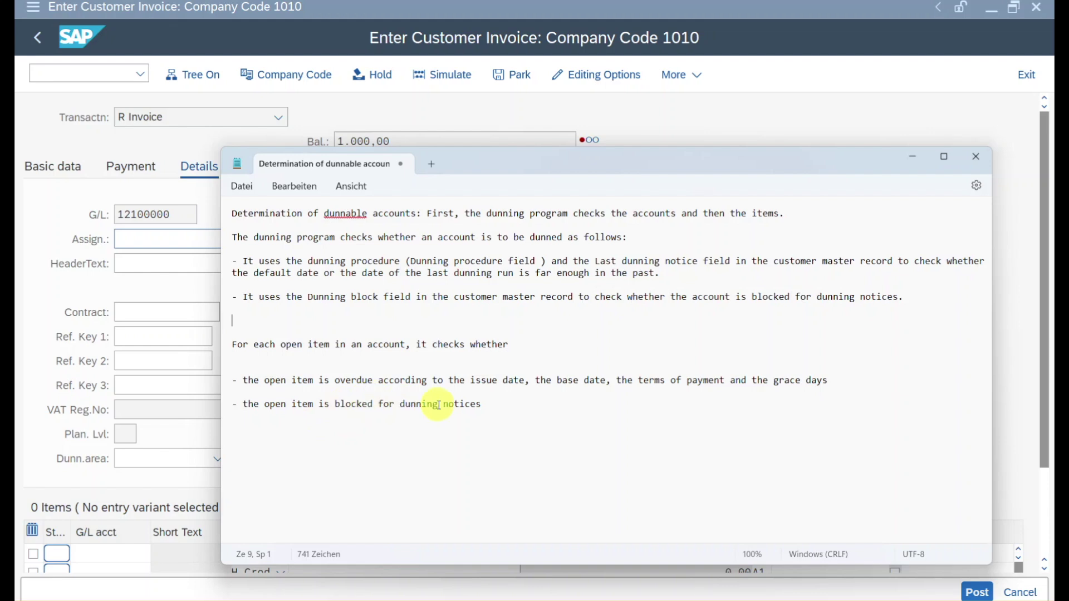
{"action": "left_click", "coordinate": [158, 266]}
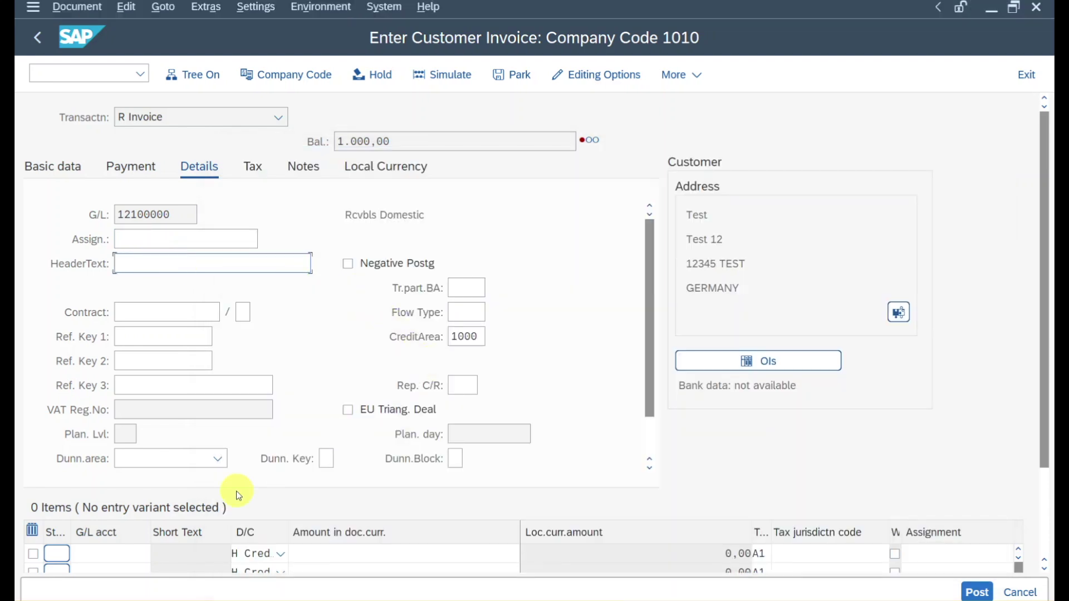
Enter a credit line item on the invoice for G/L account 70700200 with an amount of 1.000,00.
{"action": "left_click", "coordinate": [52, 172]}
{"action": "left_click", "coordinate": [115, 552]}
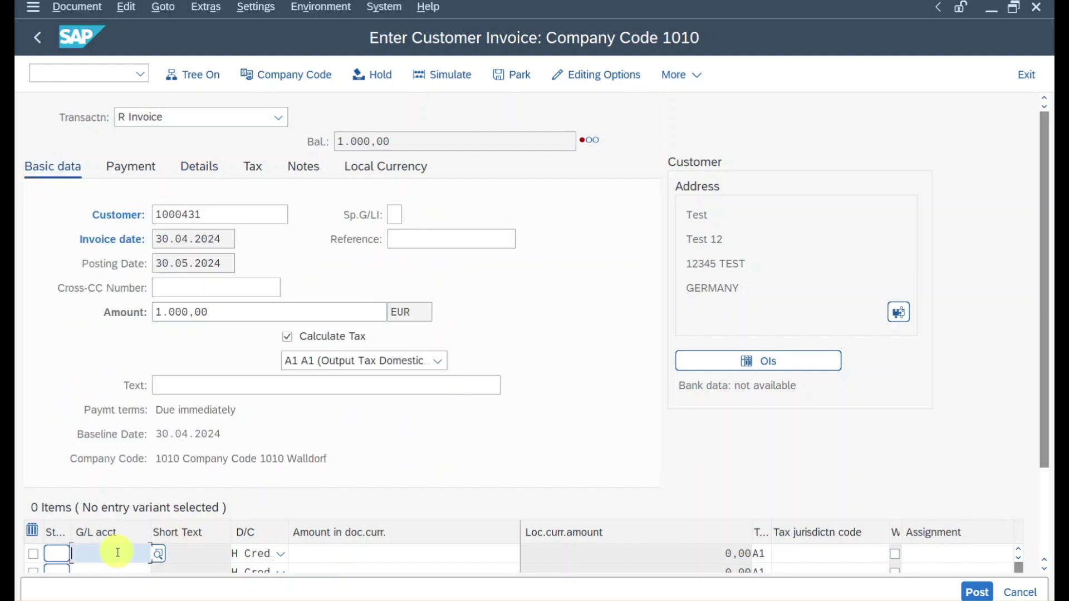
{"action": "left_click", "coordinate": [128, 458]}
{"action": "left_click", "coordinate": [373, 551]}
{"action": "type", "text": "1000"}
{"action": "key", "text": "Return"}
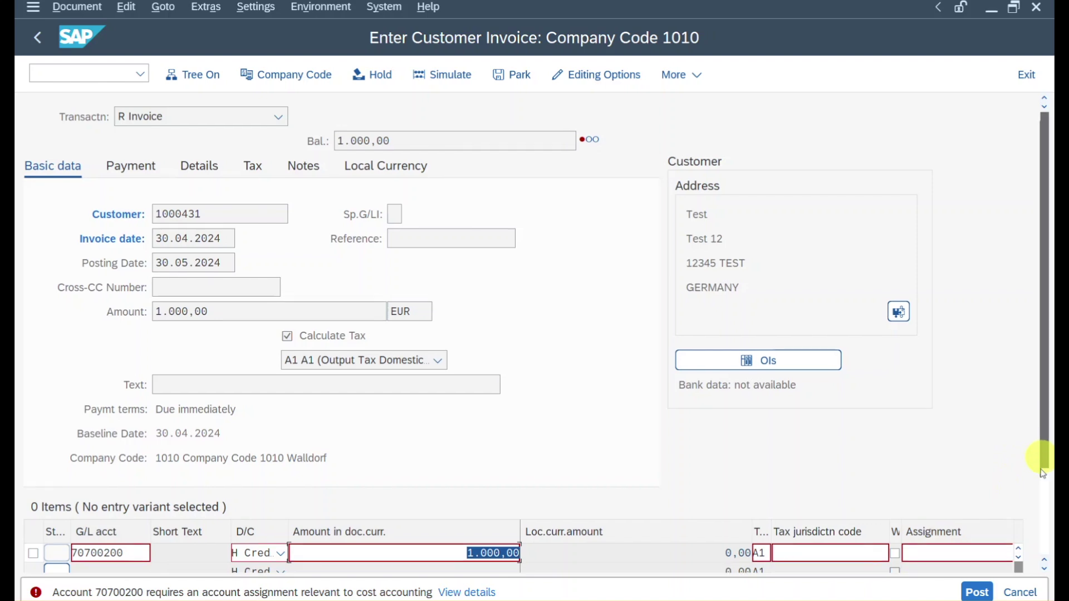
Assign cost center 10101602 to the invoice's G/L line item and post the invoice.
{"action": "left_click_drag", "start_coordinate": [1041, 453], "coordinate": [1045, 531]}
{"action": "scroll", "coordinate": [717, 453], "scroll_direction": "right", "scroll_amount": 5}
{"action": "left_click", "coordinate": [717, 453]}
{"action": "left_click", "coordinate": [716, 472]}
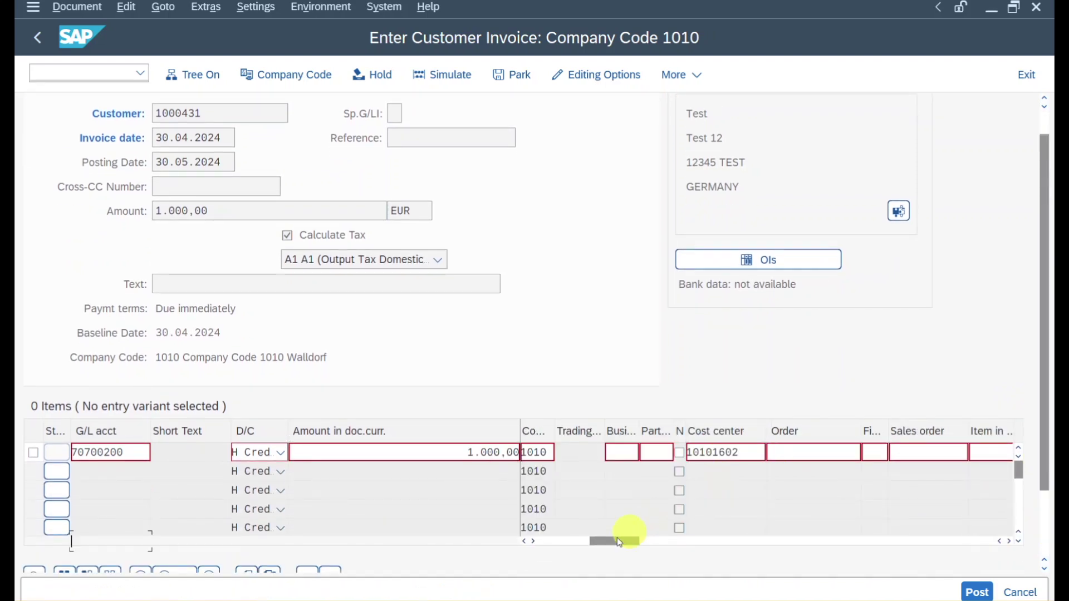
{"action": "key", "text": "Return"}
{"action": "left_click_drag", "start_coordinate": [1040, 396], "coordinate": [1040, 366]}
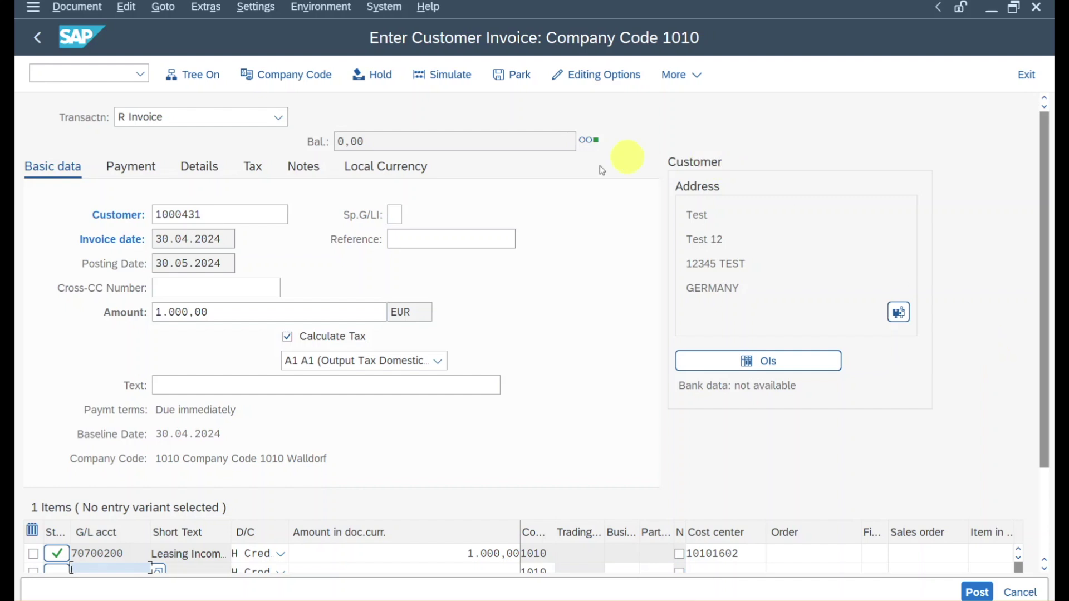
{"action": "left_click", "coordinate": [974, 590]}
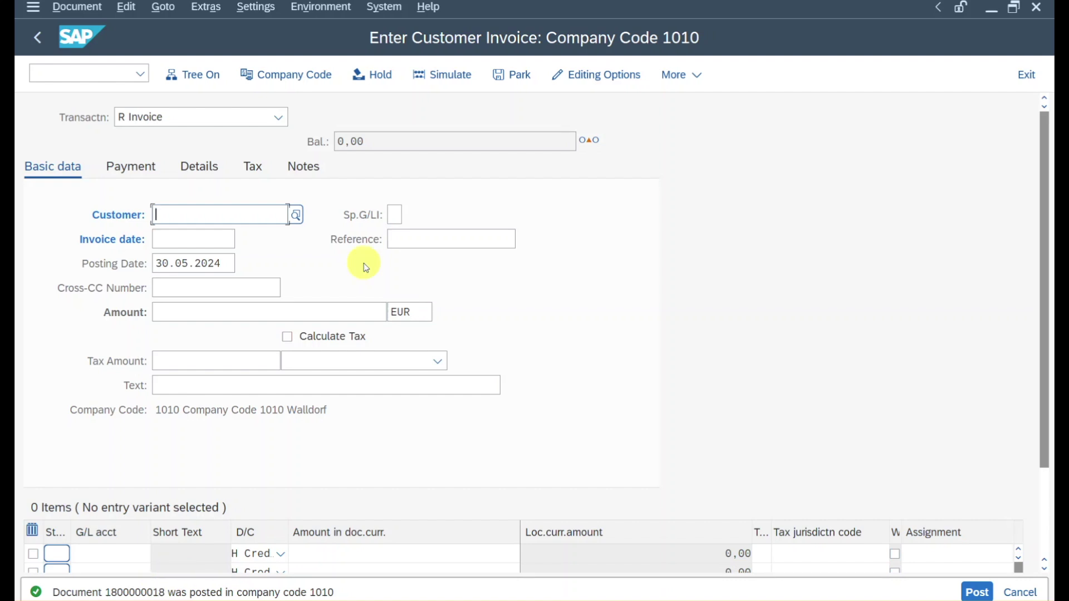
Open transaction F150 and define a dunning run on 30.05.2024 with identification 123546.
{"action": "left_click", "coordinate": [89, 75]}
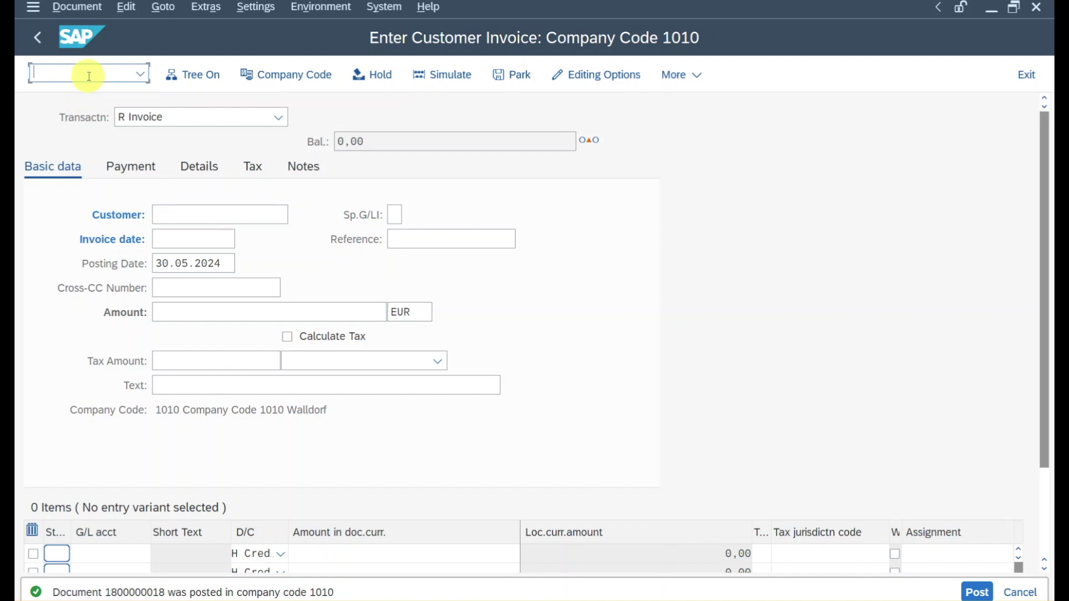
{"action": "type", "text": "/NF150"}
{"action": "key", "text": "Return"}
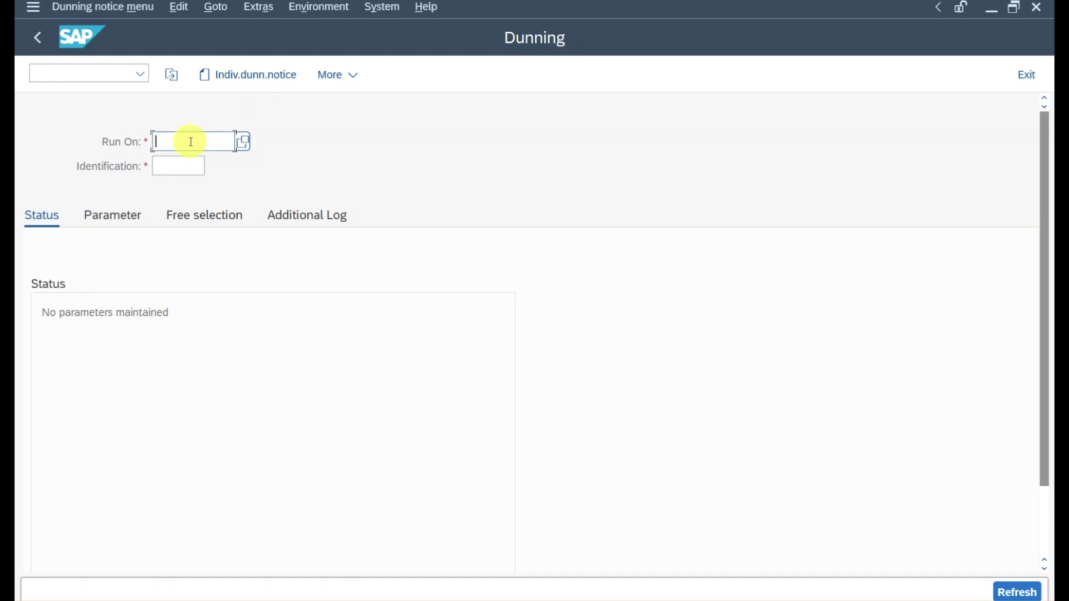
{"action": "type", "text": "30"}
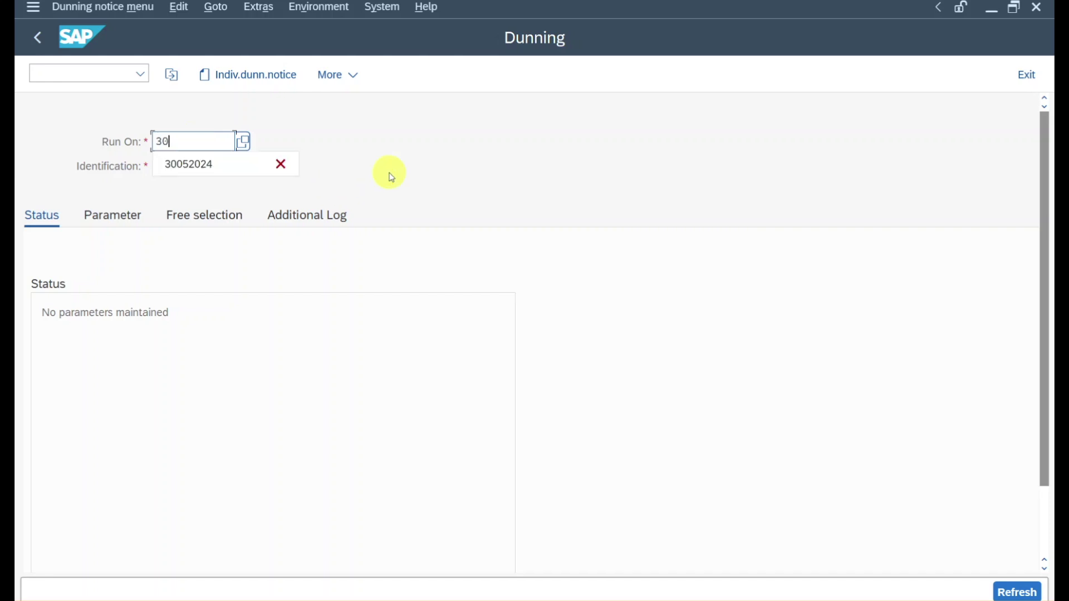
{"action": "type", "text": "052024"}
{"action": "key", "text": "Tab"}
{"action": "type", "text": "123546"}
{"action": "key", "text": "Return"}
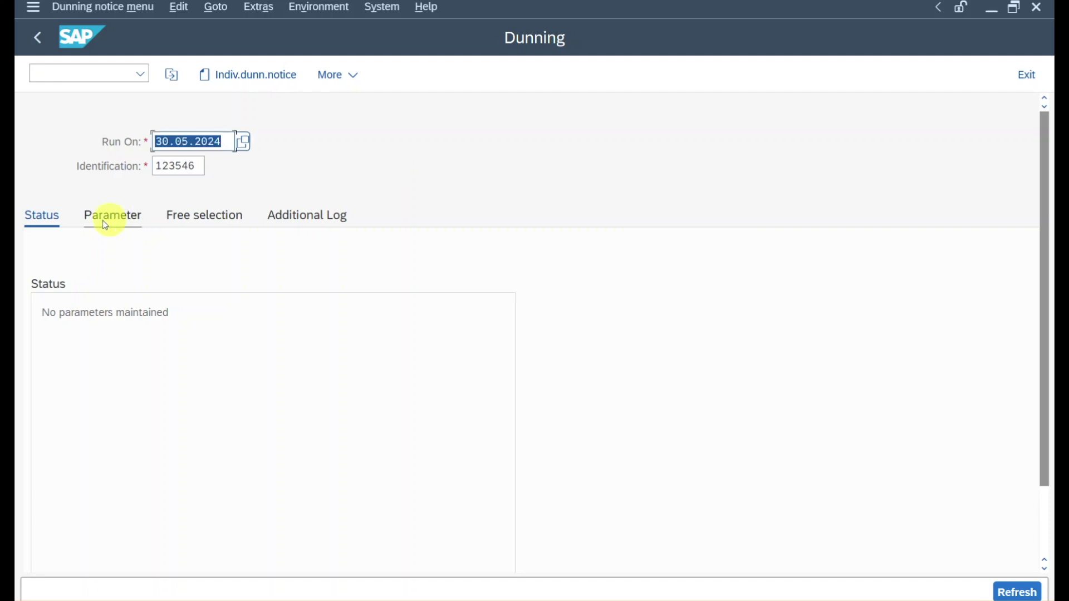
Open the parameters of the dunning run and set the dunning date to 30.05.2024.
{"action": "left_click", "coordinate": [114, 226]}
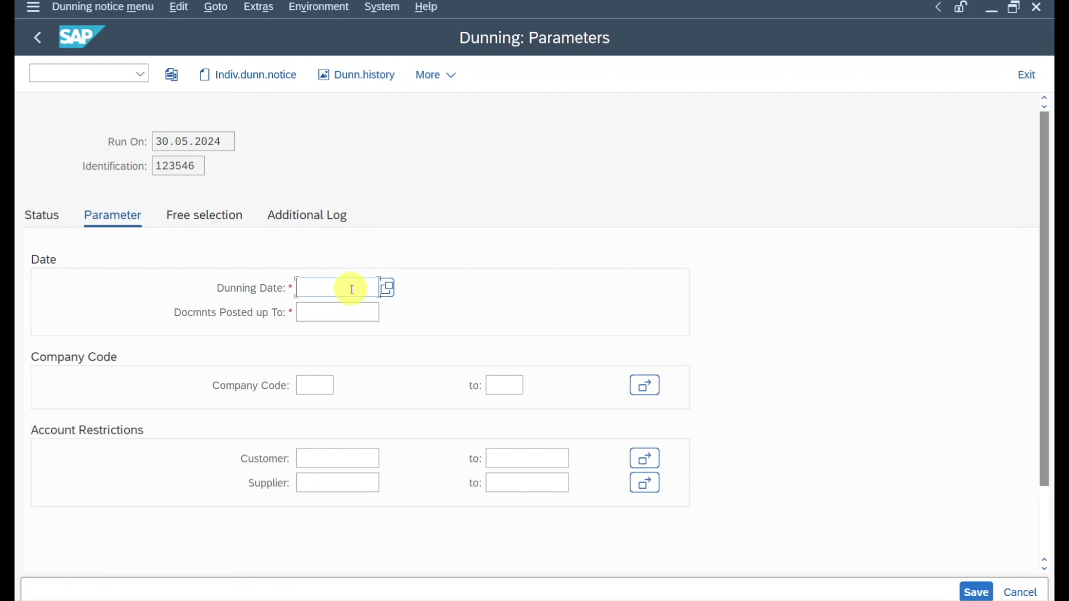
{"action": "type", "text": "30052024"}
{"action": "left_click", "coordinate": [334, 313]}
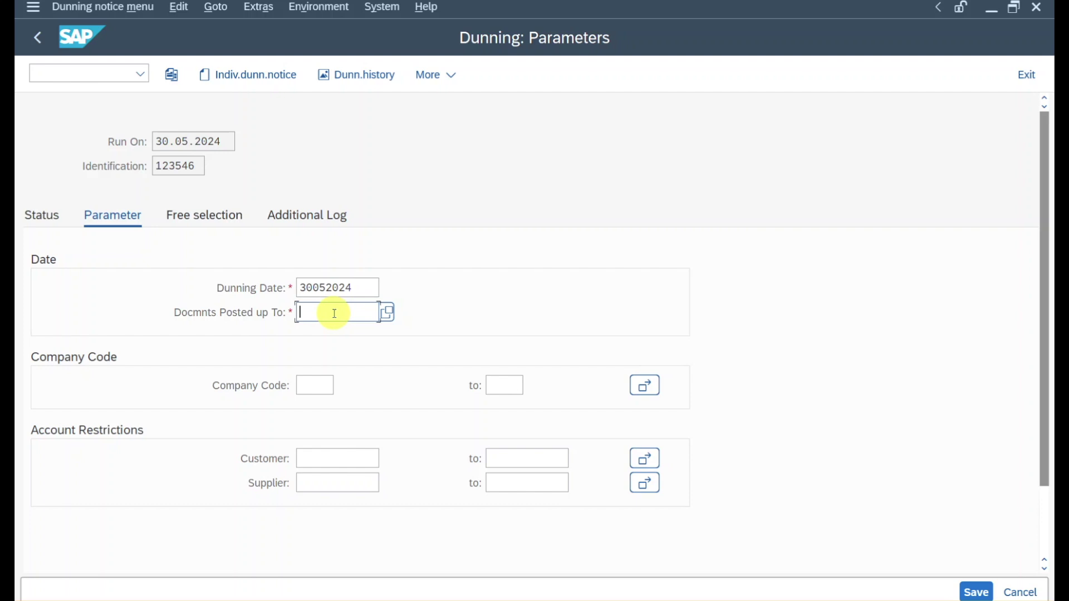
Open an FB posting transaction in a separate session, examine its header fields and close that session.
{"action": "left_click", "coordinate": [37, 72]}
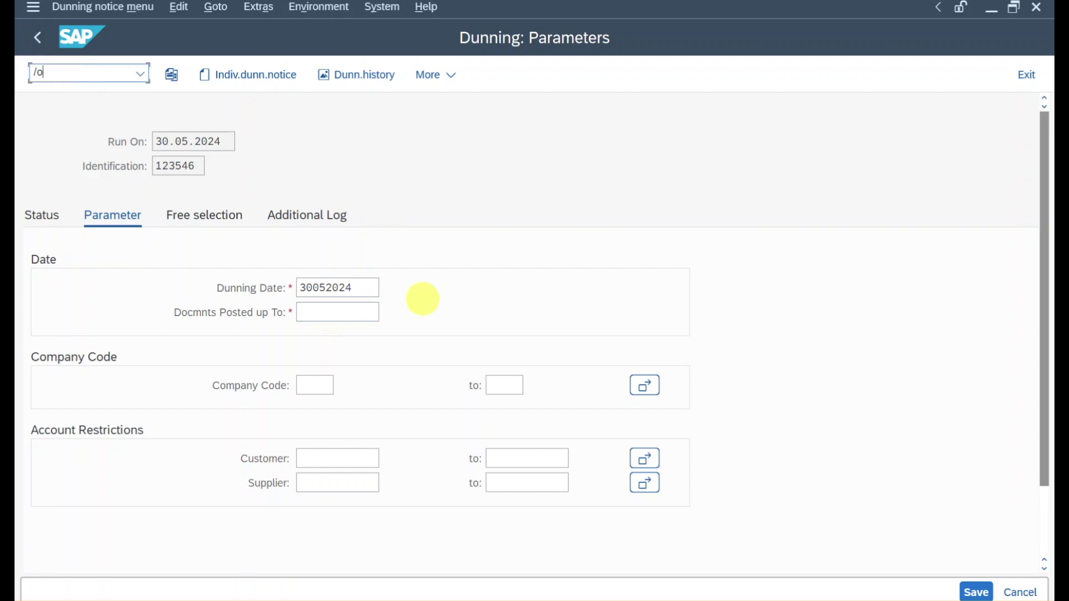
{"action": "type", "text": "/ofb"}
{"action": "key", "text": "Return"}
{"action": "left_click_drag", "start_coordinate": [476, 166], "coordinate": [353, 166]}
{"action": "left_click_drag", "start_coordinate": [234, 166], "coordinate": [65, 168]}
{"action": "left_click", "coordinate": [1036, 6]}
Include documents posted up to 30.05.2024 in company code 1010 and restrict the run to the customer's account number.
{"action": "left_click", "coordinate": [363, 287]}
{"action": "left_click", "coordinate": [319, 313]}
{"action": "type", "text": "300520241010"}
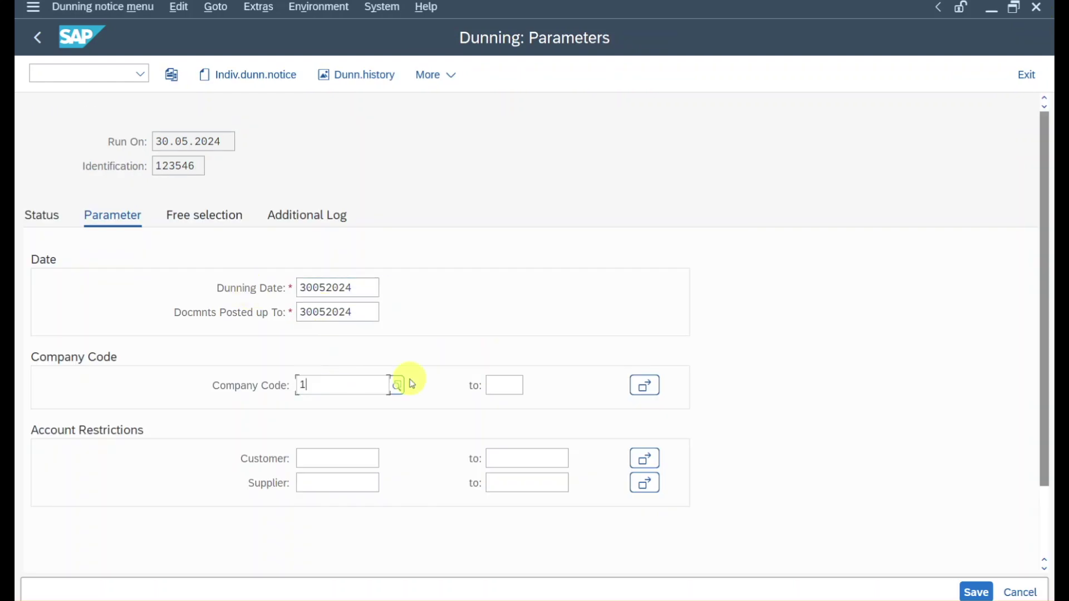
{"action": "left_click", "coordinate": [361, 456]}
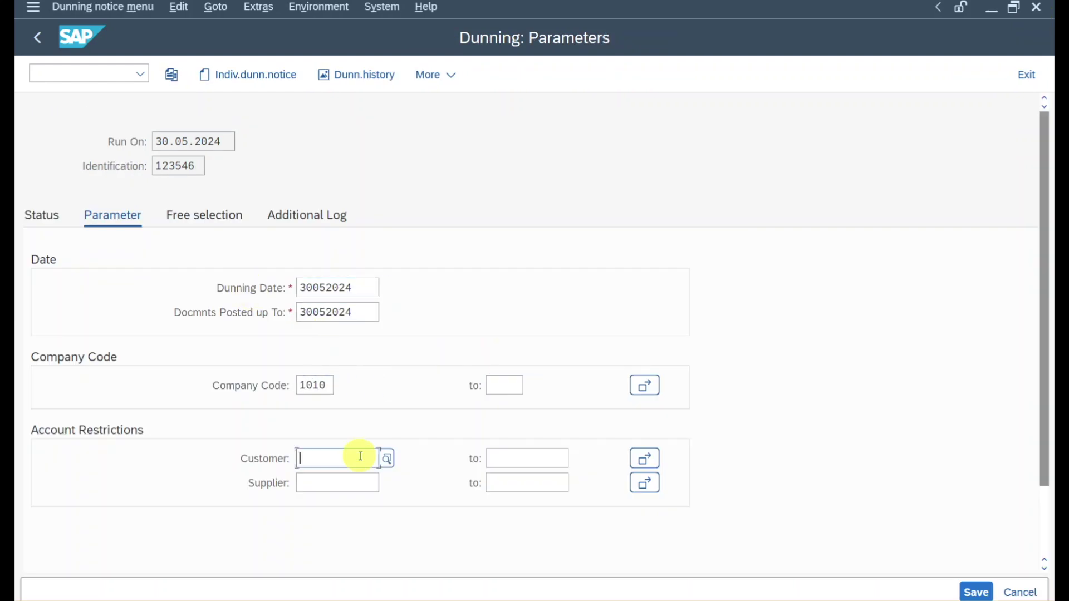
{"action": "type", "text": "1000431"}
{"action": "key", "text": "Return"}
{"action": "left_click", "coordinate": [339, 479]}
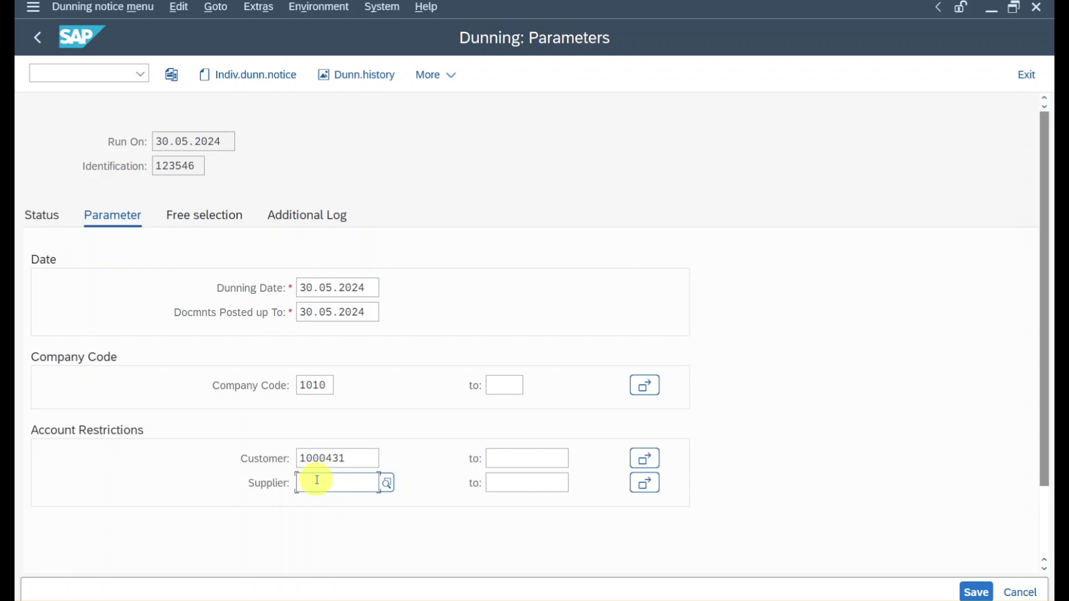
Enter the customer's account number for the additional log and save the dunning run's parameters.
{"action": "left_click", "coordinate": [226, 223]}
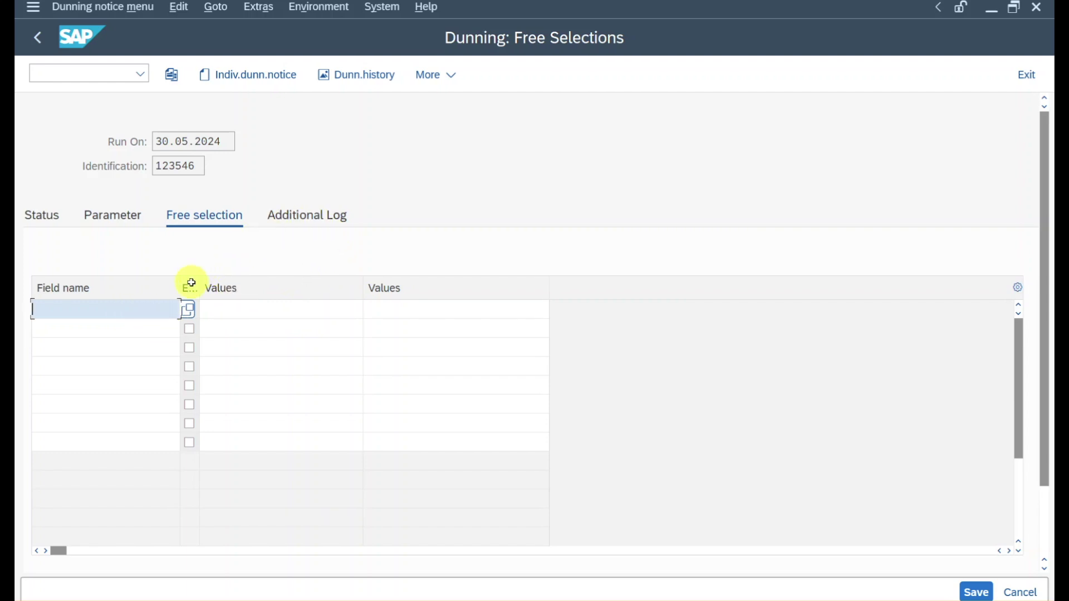
{"action": "left_click", "coordinate": [303, 215]}
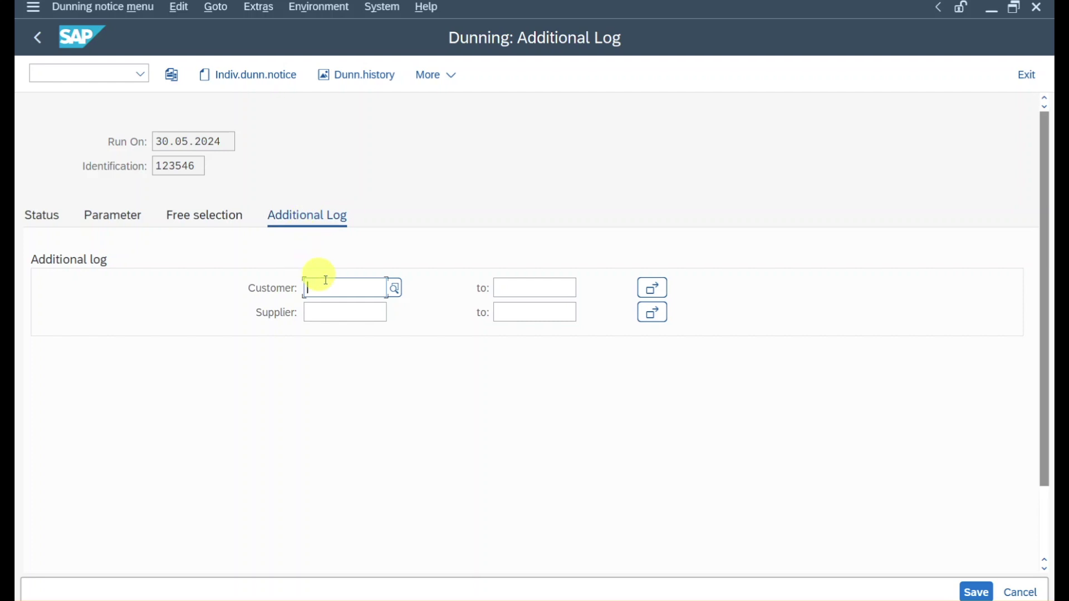
{"action": "type", "text": "1000431"}
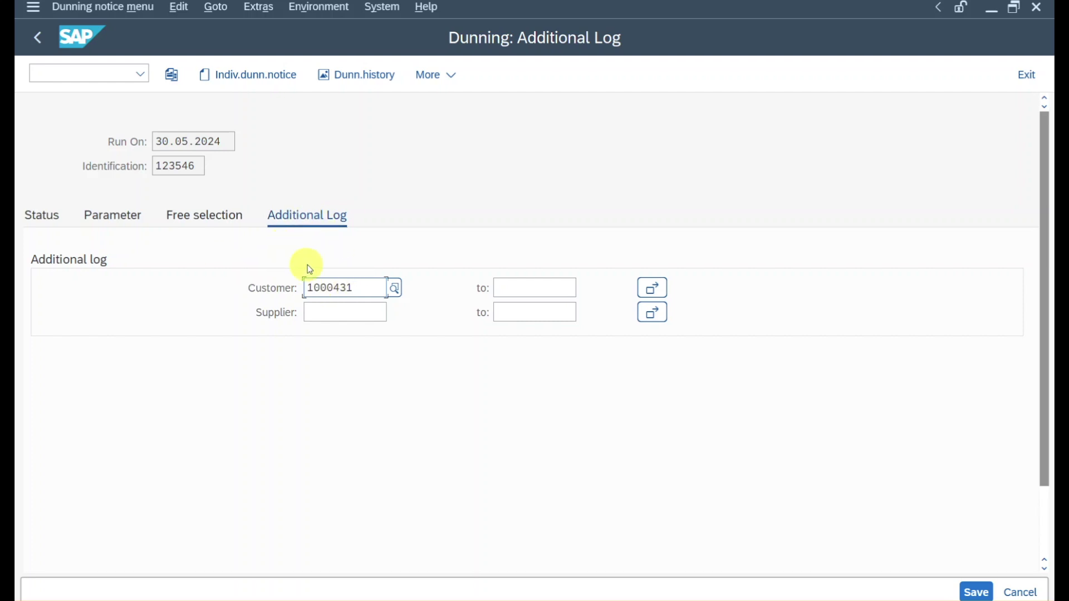
{"action": "left_click", "coordinate": [975, 591]}
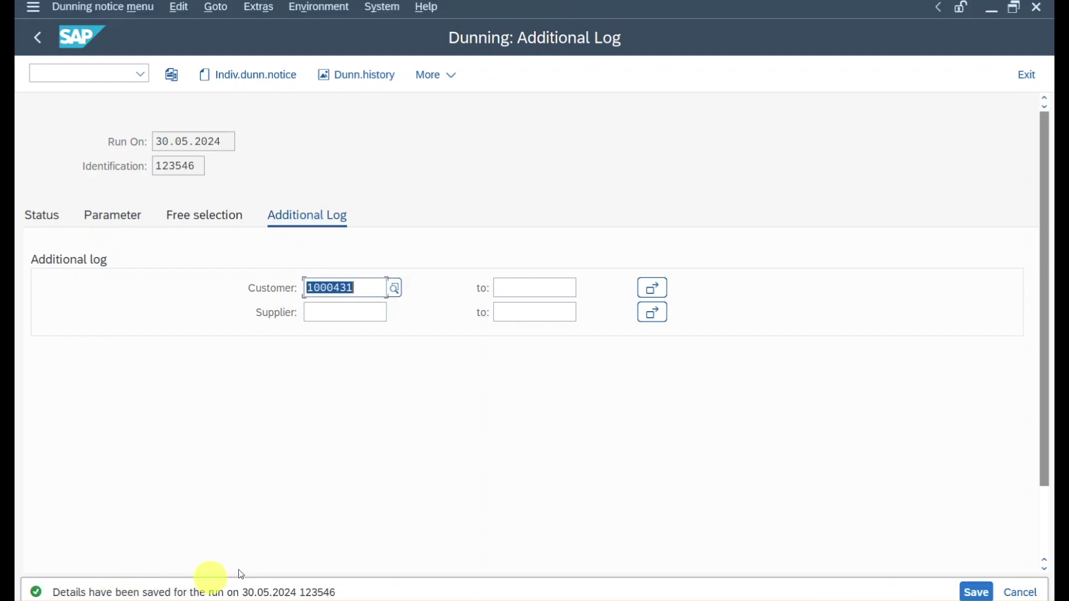
Schedule the dunning selection to start immediately and refresh the run's status.
{"action": "left_click", "coordinate": [46, 219]}
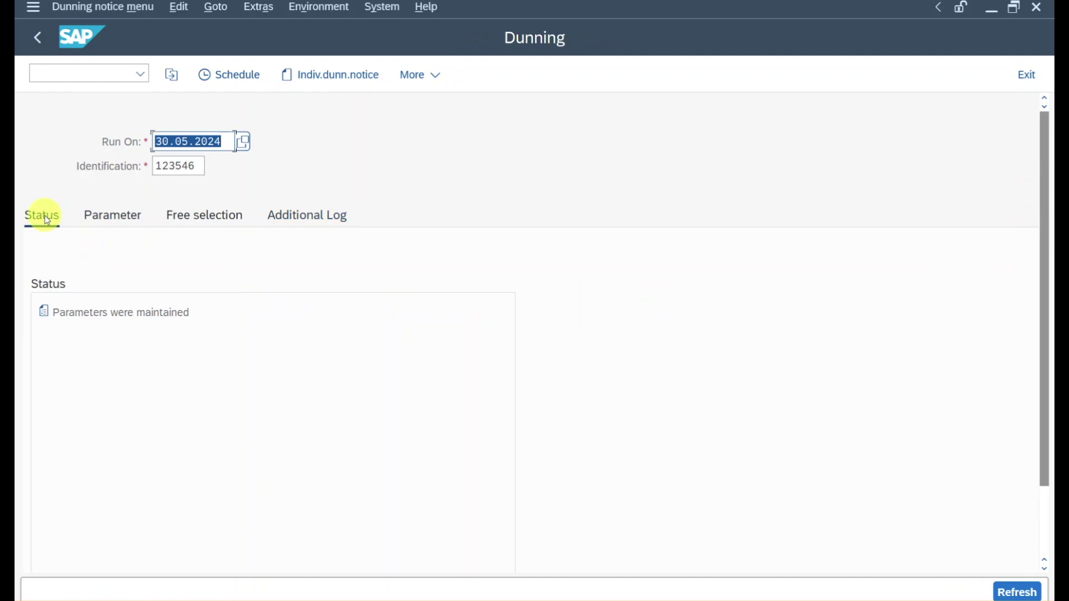
{"action": "left_click", "coordinate": [241, 74]}
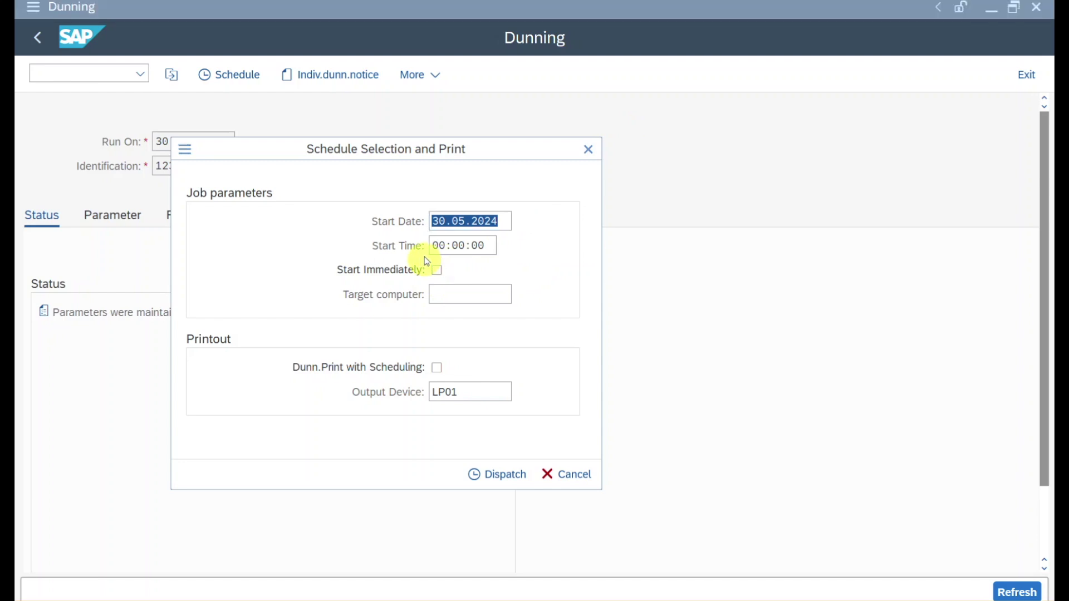
{"action": "left_click", "coordinate": [458, 248]}
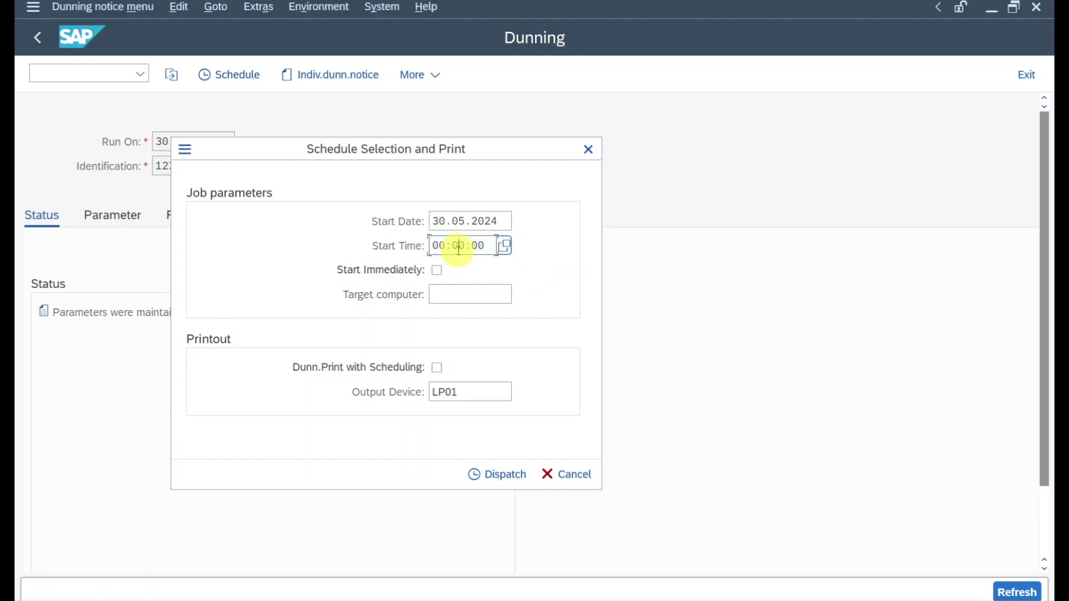
{"action": "left_click", "coordinate": [437, 271]}
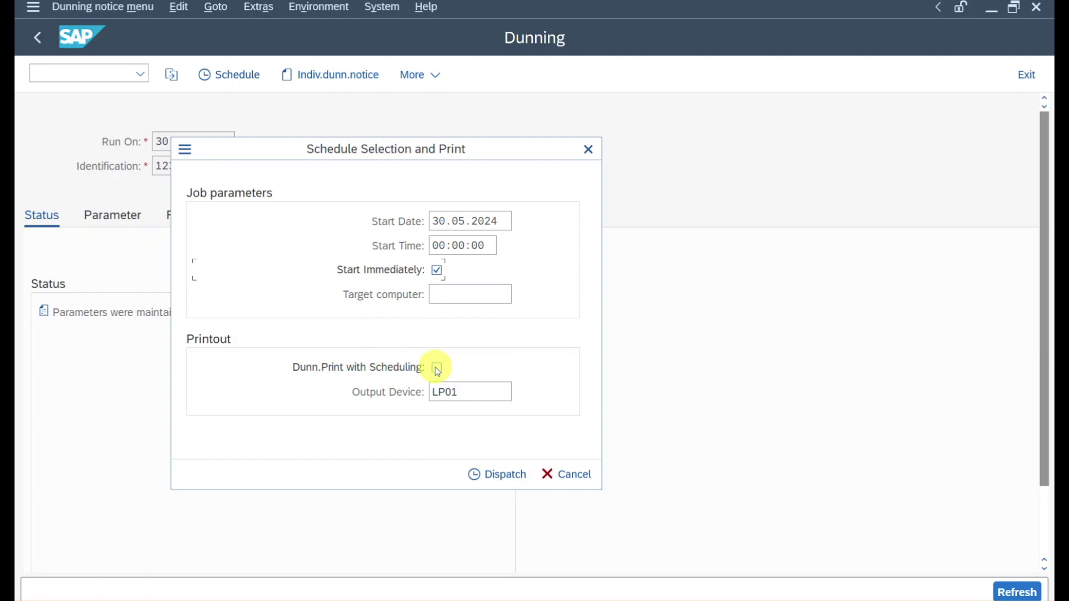
{"action": "left_click", "coordinate": [497, 474]}
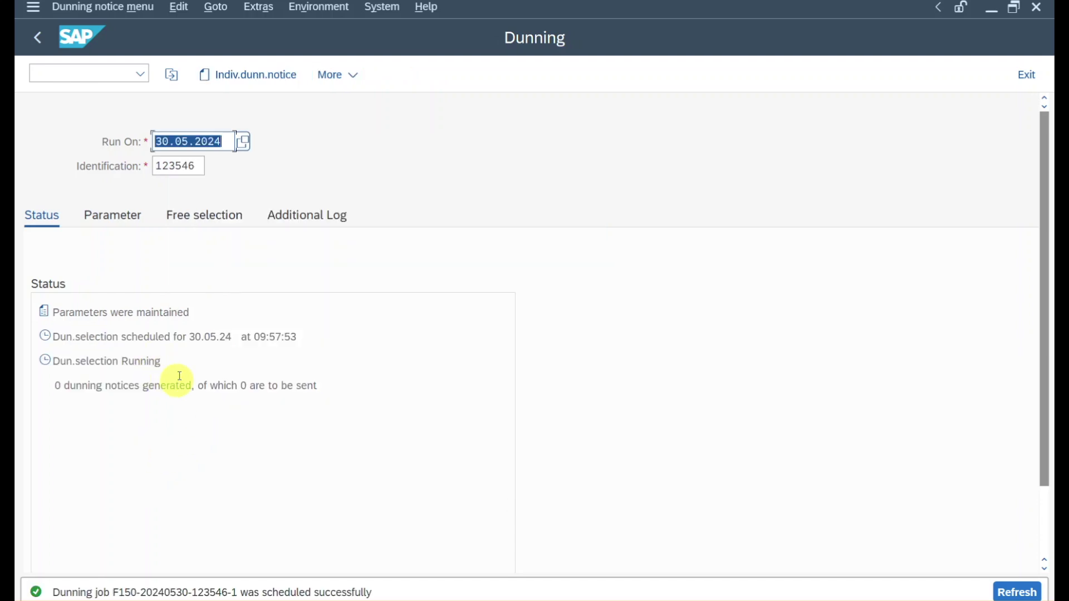
{"action": "key", "text": "Return"}
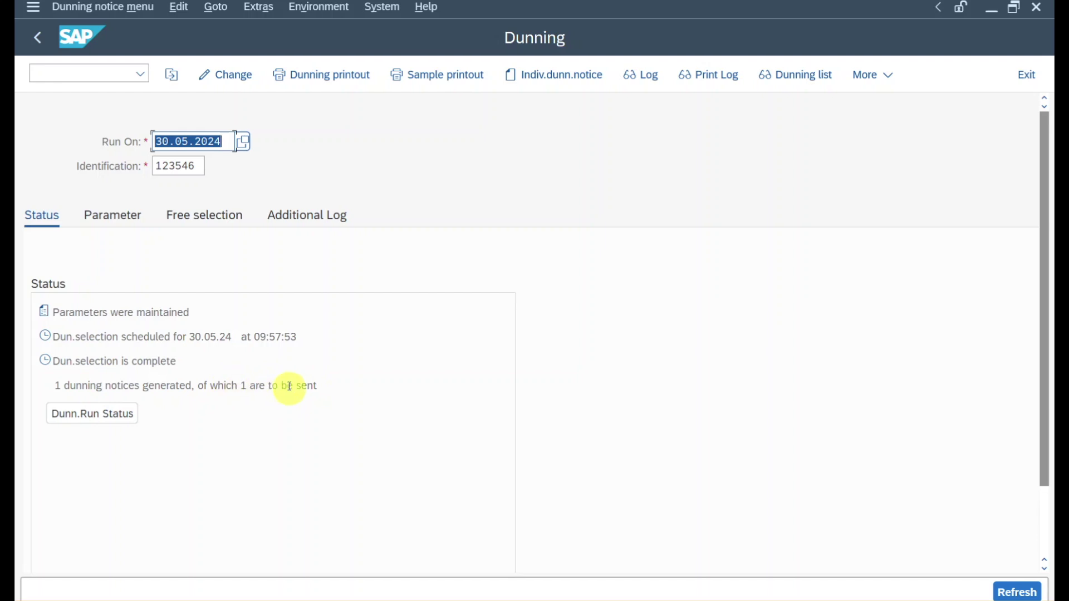
Switch to the Notepad notes and review how open items are processed, covering debit balance, minimum amounts and dunning level checks.
{"action": "key", "text": "alt+Tab"}
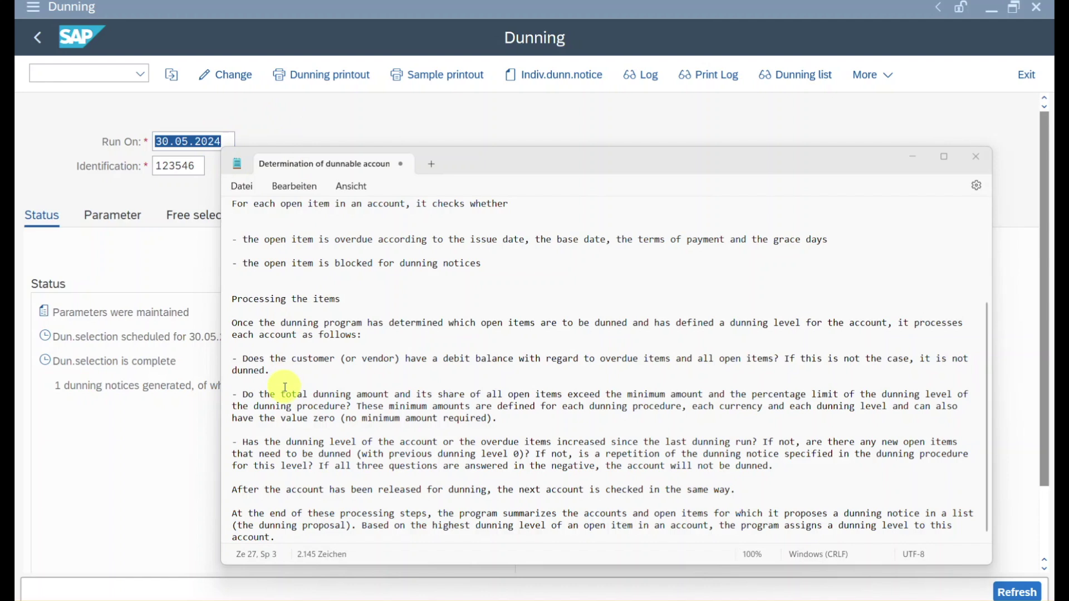
{"action": "left_click", "coordinate": [316, 372]}
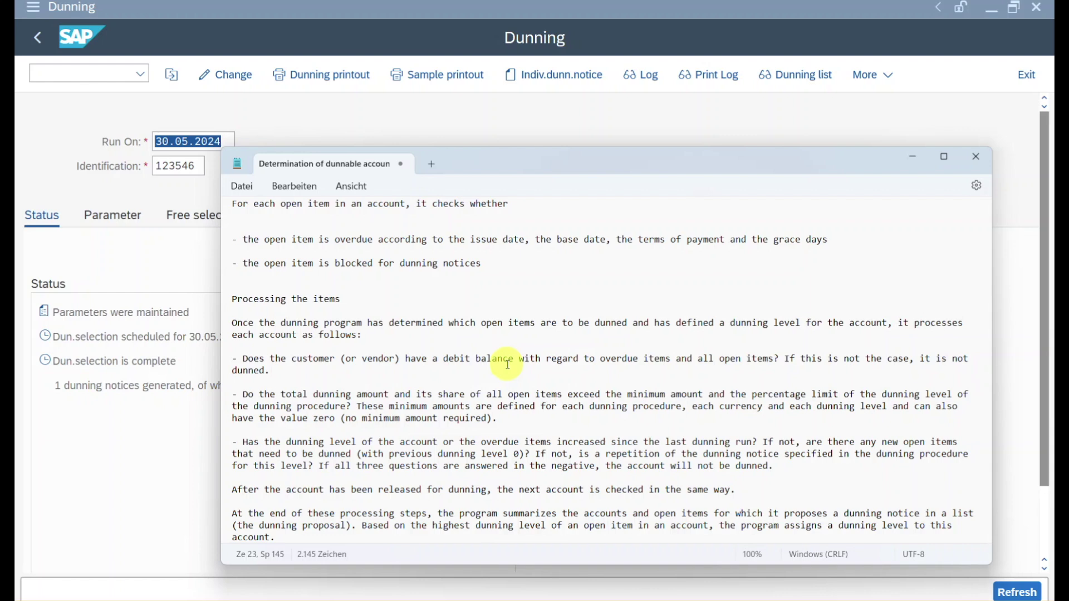
{"action": "triple_click", "coordinate": [282, 370]}
{"action": "left_click", "coordinate": [234, 394]}
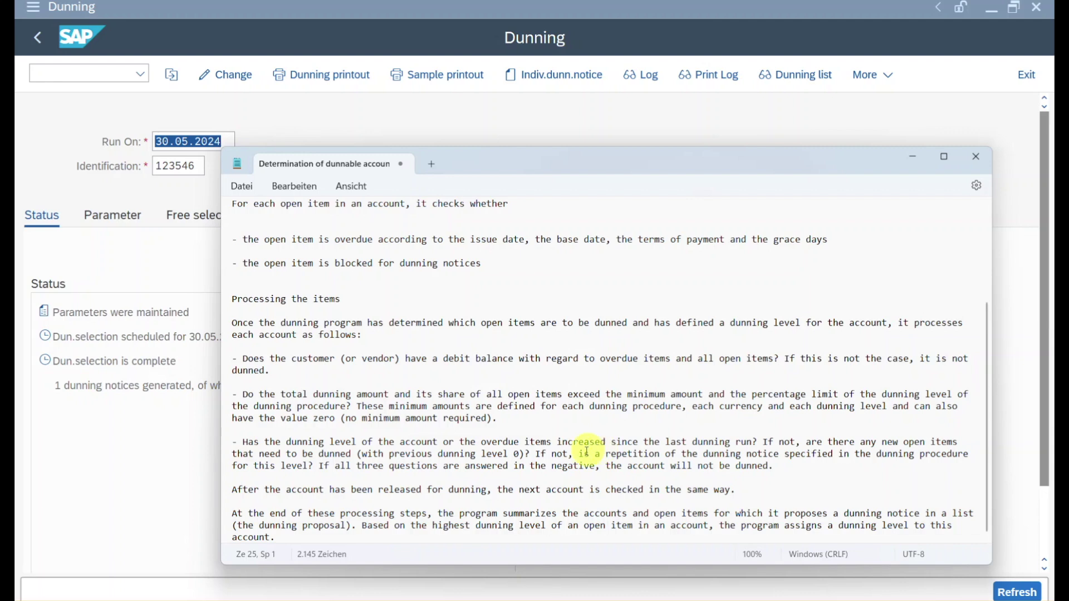
{"action": "left_click_drag", "start_coordinate": [534, 453], "coordinate": [550, 462]}
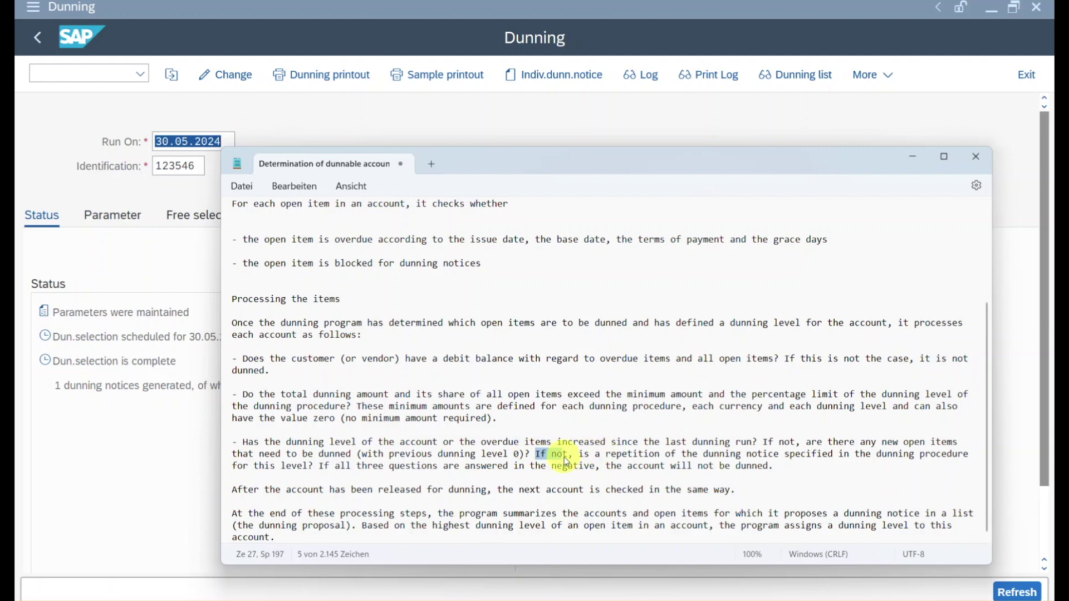
{"action": "left_click", "coordinate": [594, 455]}
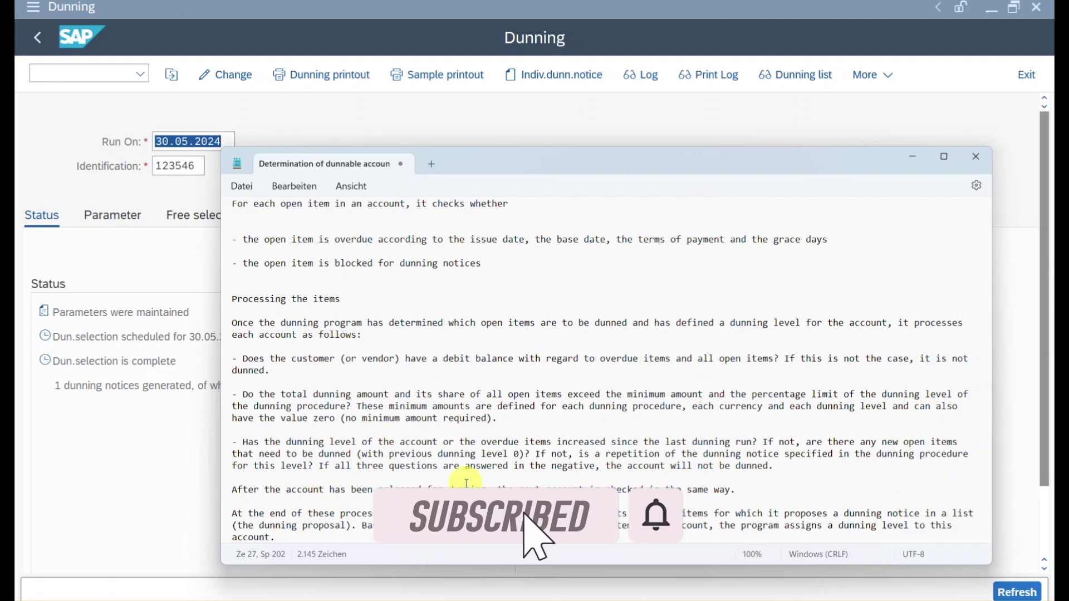
{"action": "left_click", "coordinate": [910, 160]}
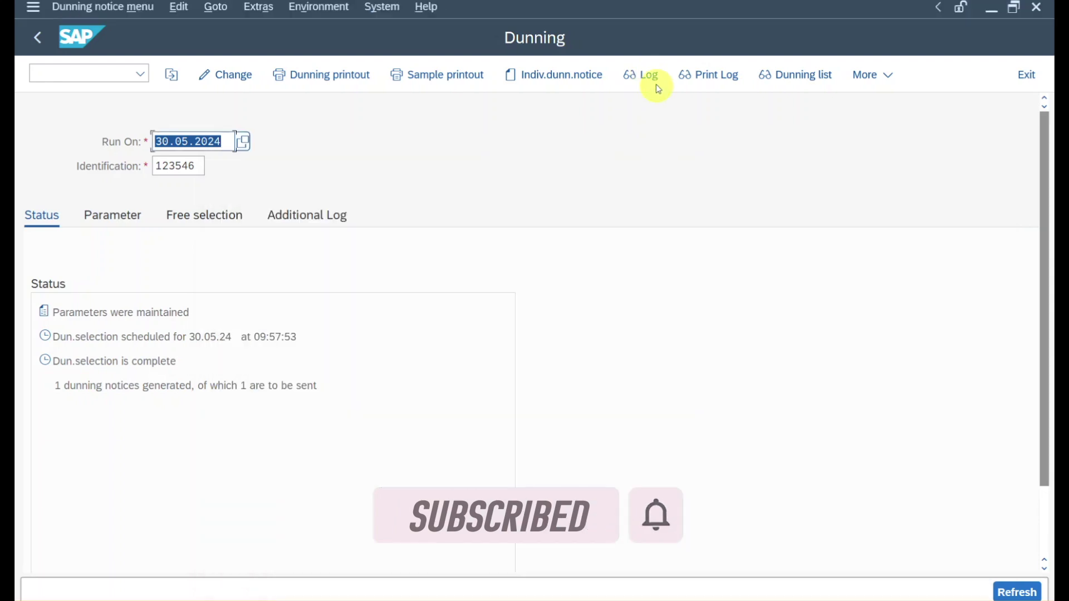
View the dunning run's job log, and start the dunning printout immediately on output device LP01.
{"action": "left_click", "coordinate": [649, 75]}
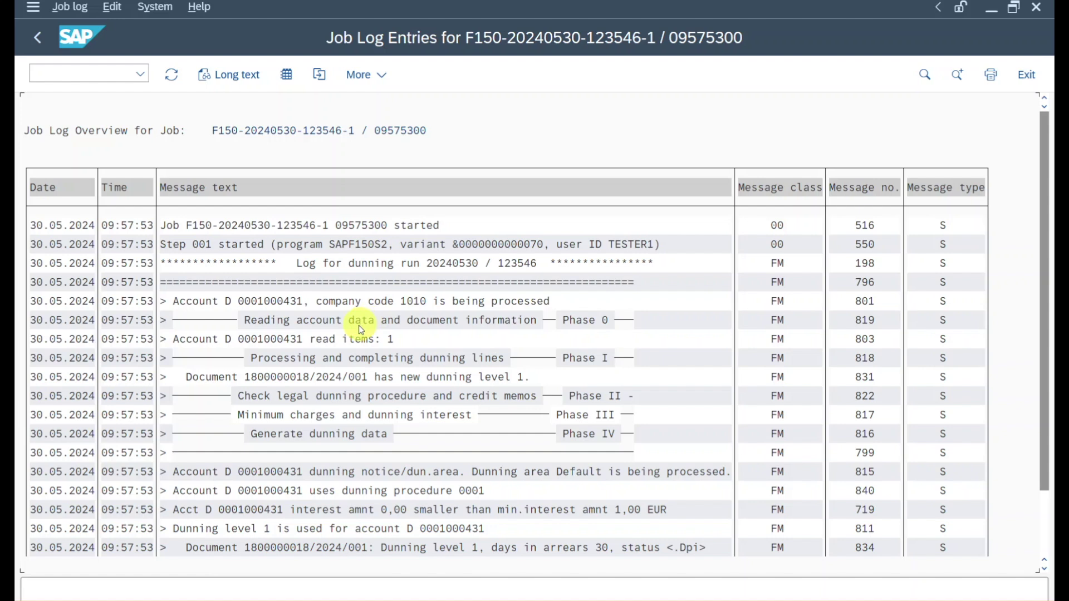
{"action": "left_click", "coordinate": [38, 37]}
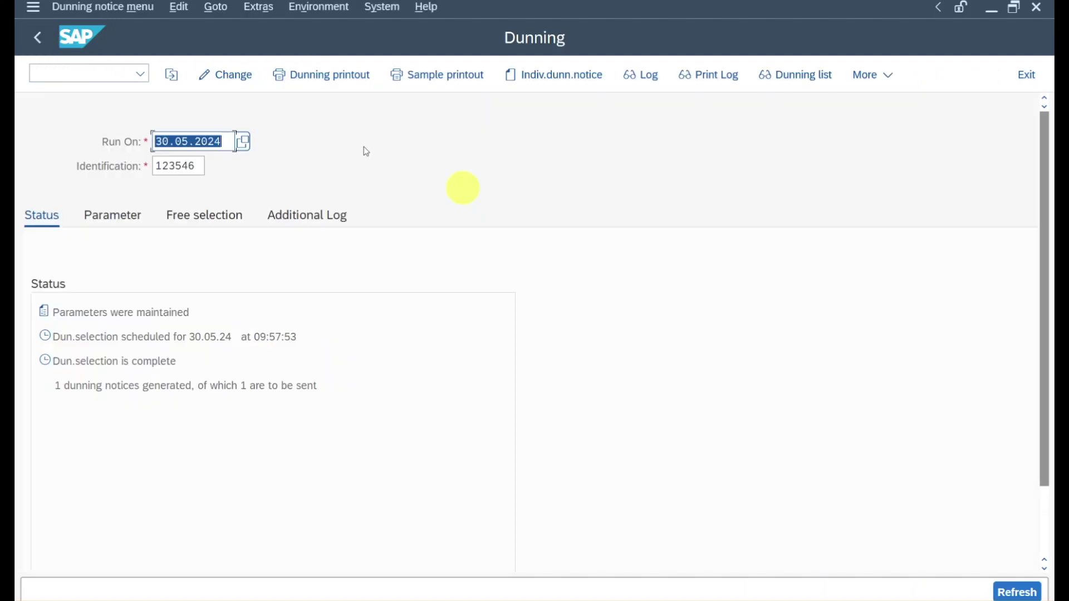
{"action": "left_click", "coordinate": [333, 79]}
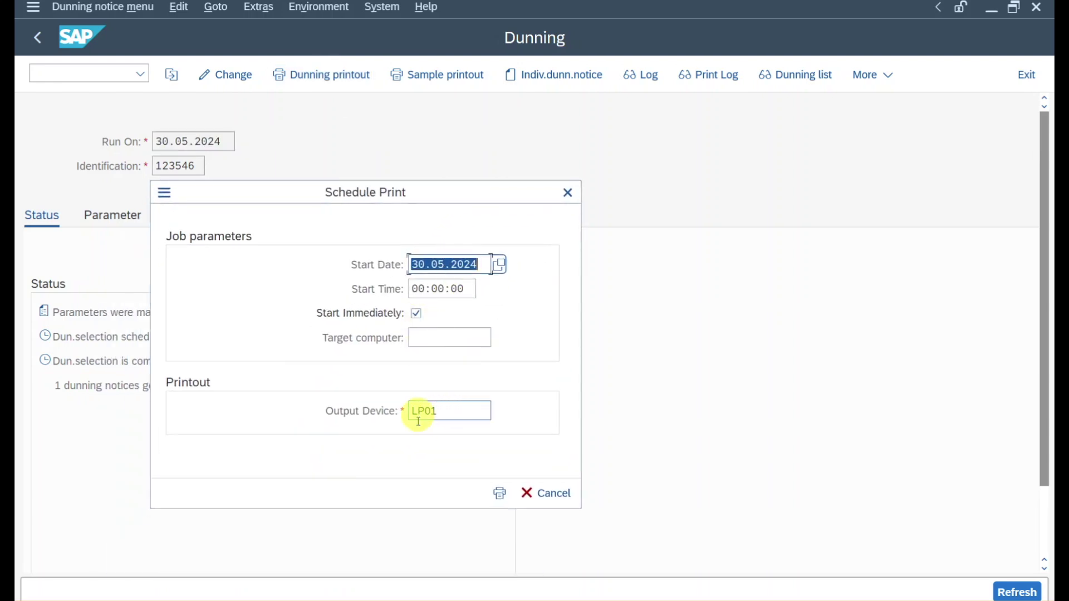
{"action": "left_click", "coordinate": [500, 493]}
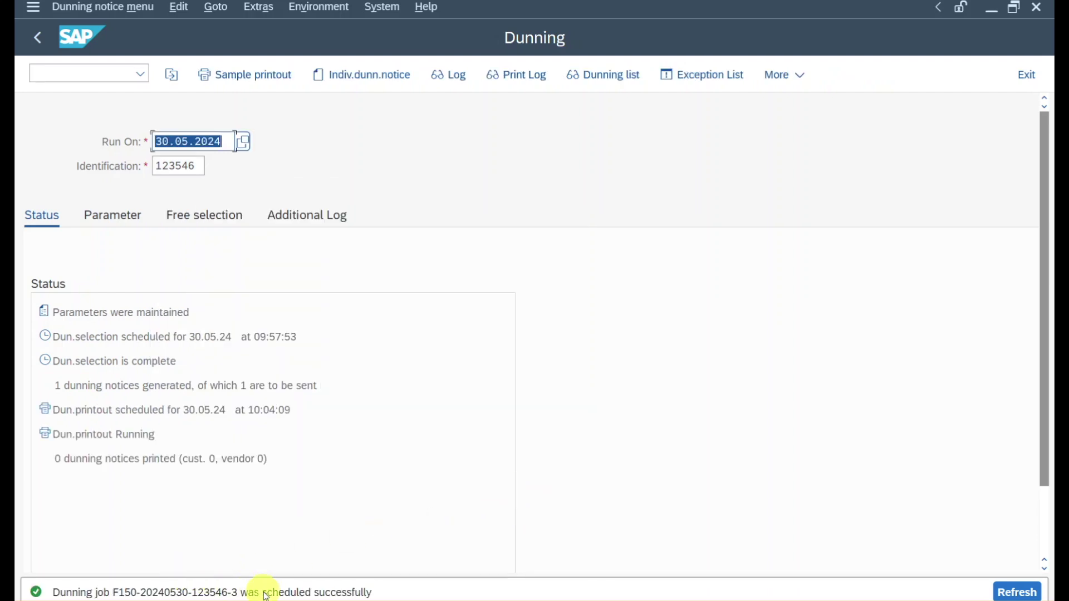
{"action": "key", "text": "Return"}
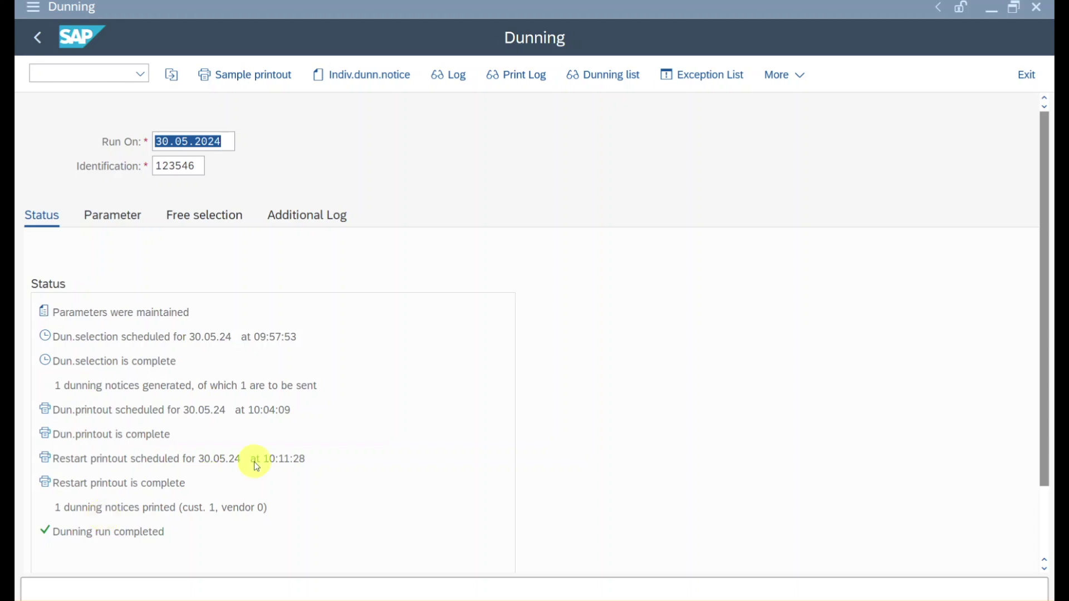
Open transaction SP01 in a new session, list the spool requests of 30.05.2024 and display the printed dunning notice.
{"action": "left_click", "coordinate": [109, 74]}
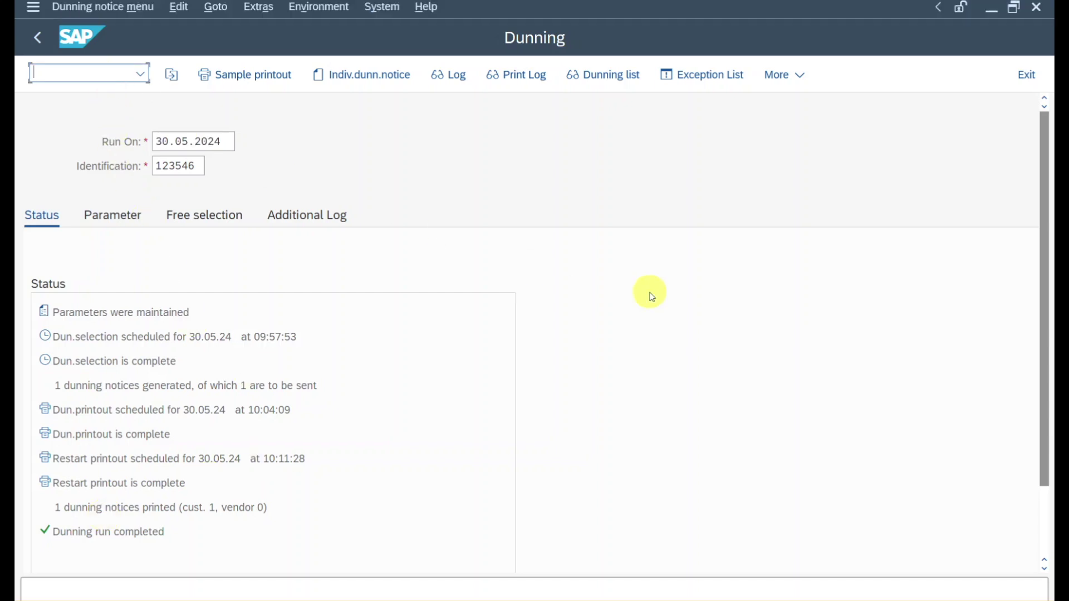
{"action": "type", "text": "/Osp01"}
{"action": "key", "text": "Return"}
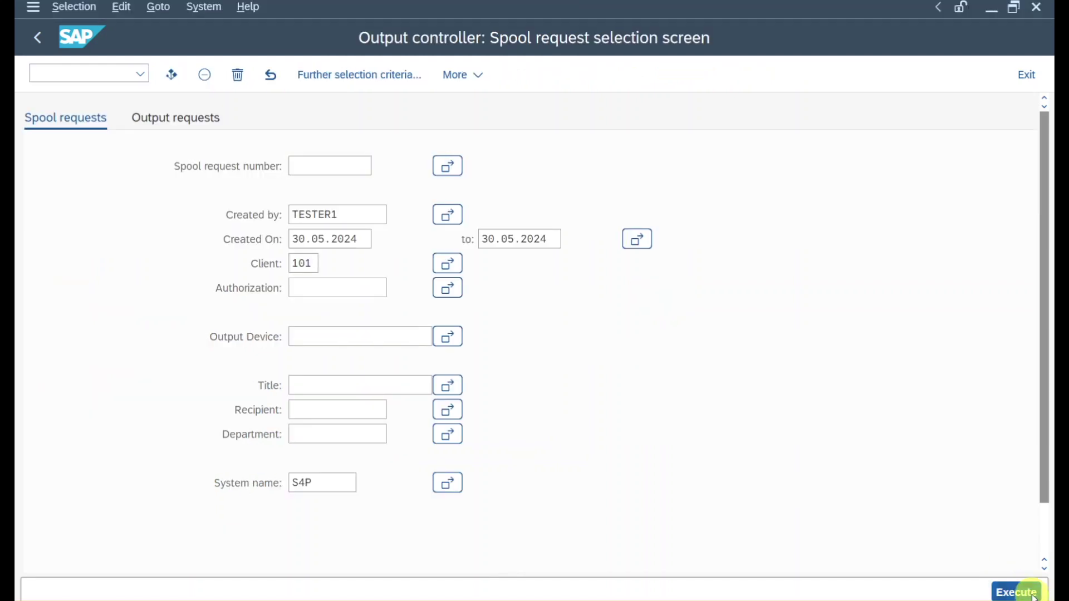
{"action": "left_click", "coordinate": [1017, 592]}
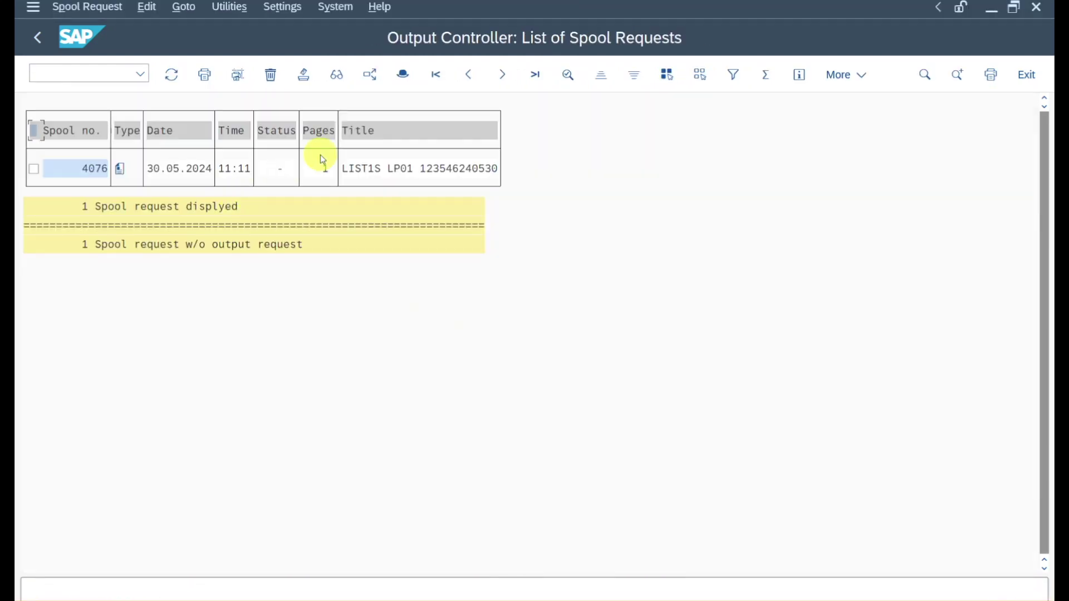
{"action": "left_click", "coordinate": [121, 173]}
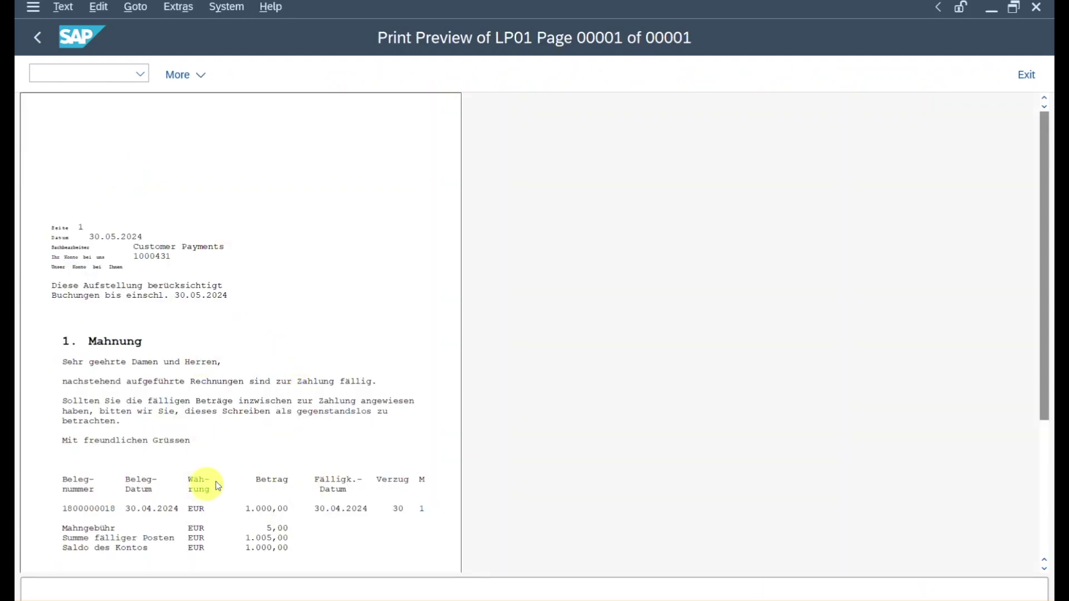